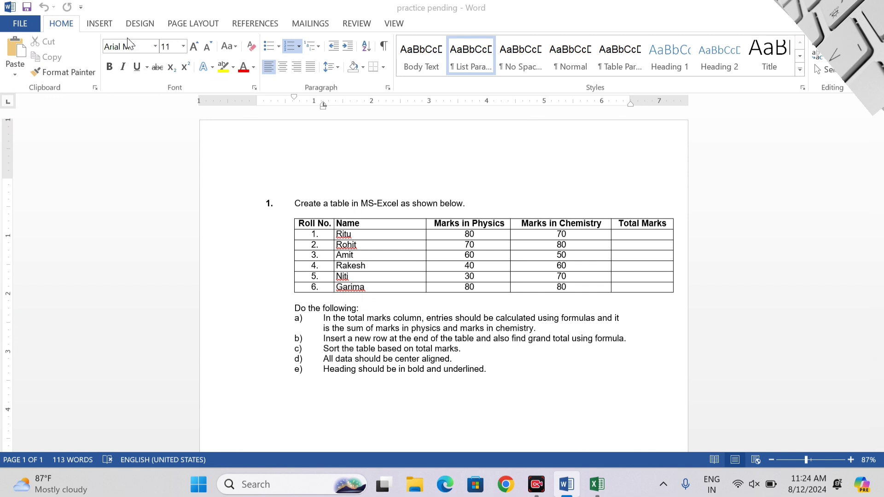
Step: Show the INSERT ribbon commands in the 'practice pending' Word document
left_click(103, 24)
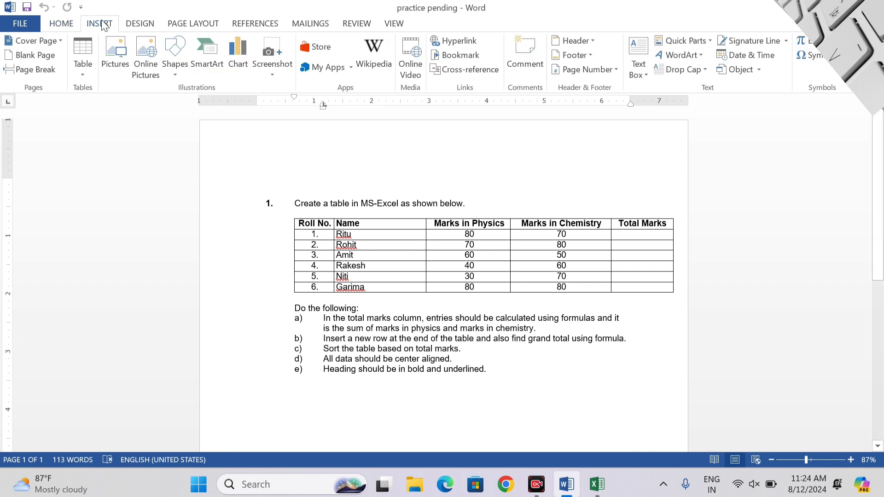
Step: Collapse the Word ribbon and put the cursor in the first Total Marks cell
double_click(102, 22)
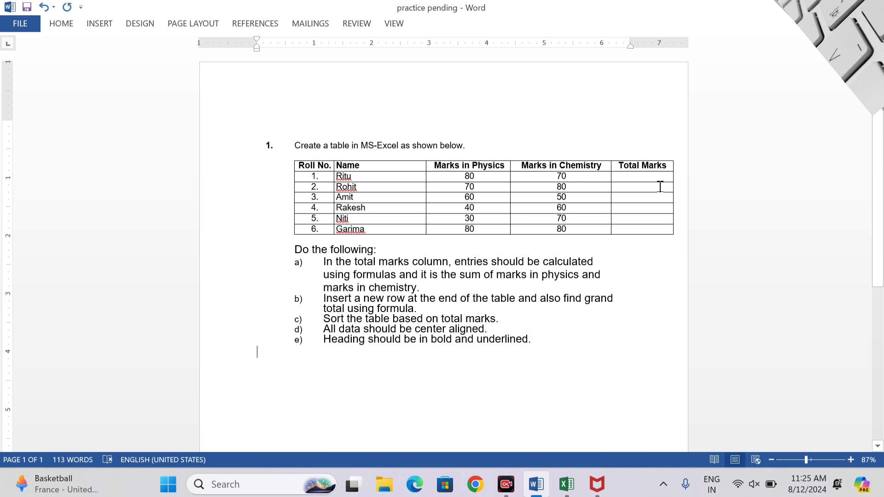
mouse_move(601, 208)
mouse_move(602, 266)
left_click(633, 179)
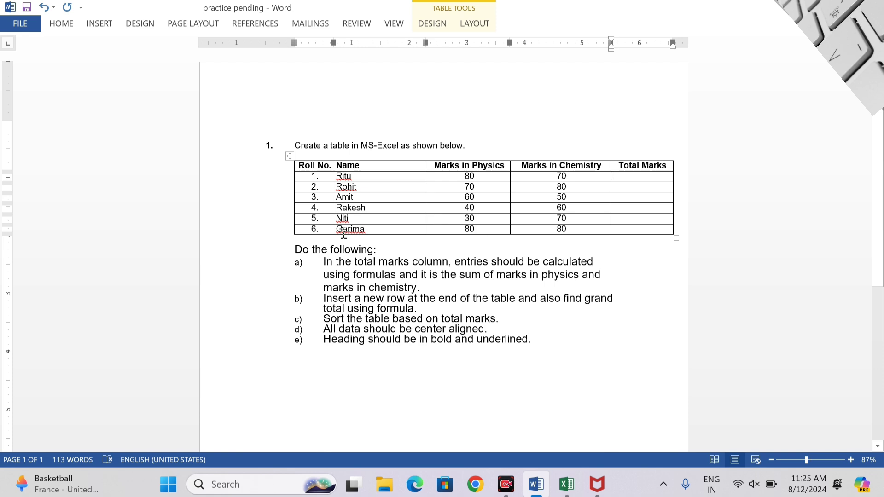
Step: In Excel, widen columns C and D to fit the Physics and Chemistry headers
left_click(566, 486)
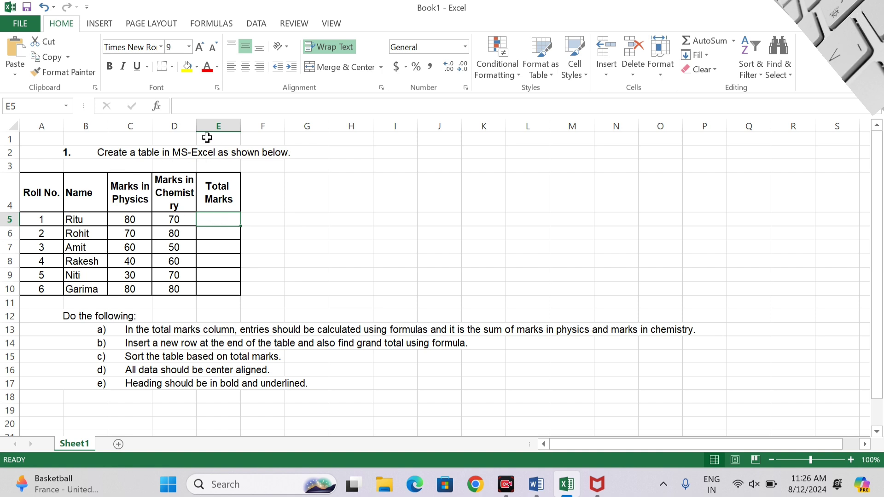
left_click_drag(197, 125, 226, 124)
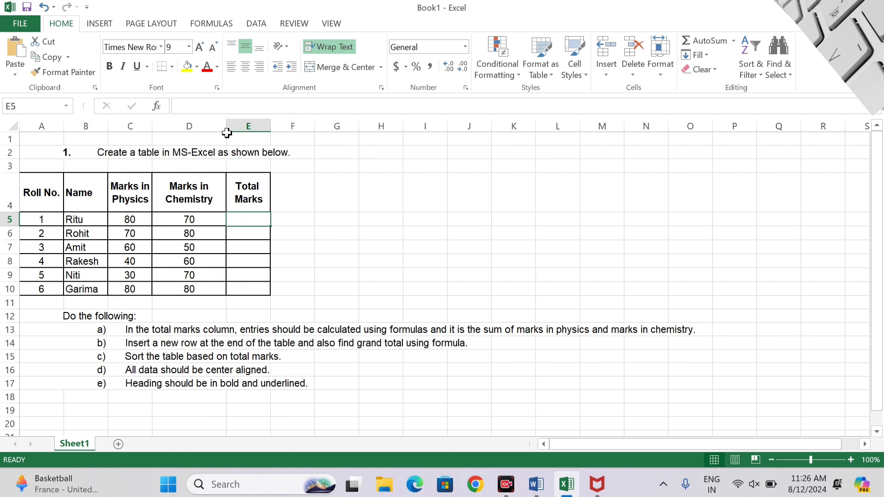
left_click_drag(154, 121, 181, 122)
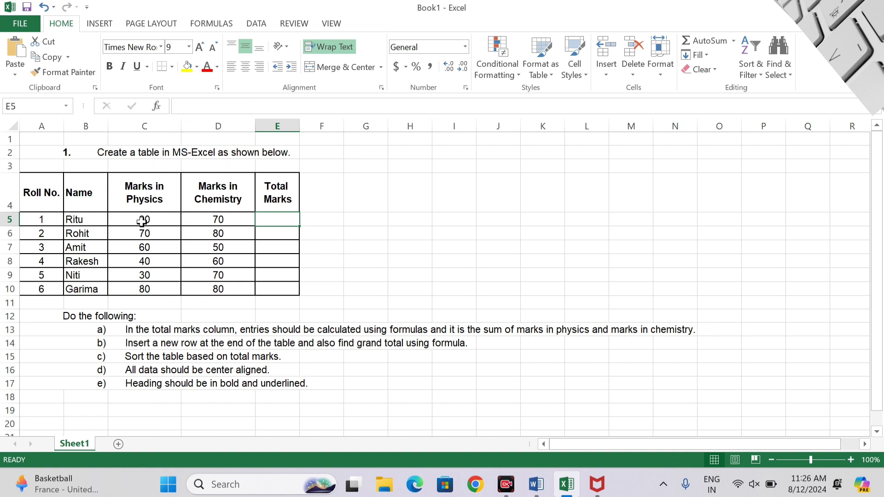
Step: Try an AutoSum of Ritu's marks in E5 and copy it down to E11
mouse_move(142, 222)
left_mouse_down()
mouse_move(198, 228)
mouse_move(194, 220)
left_mouse_up()
left_click(198, 229)
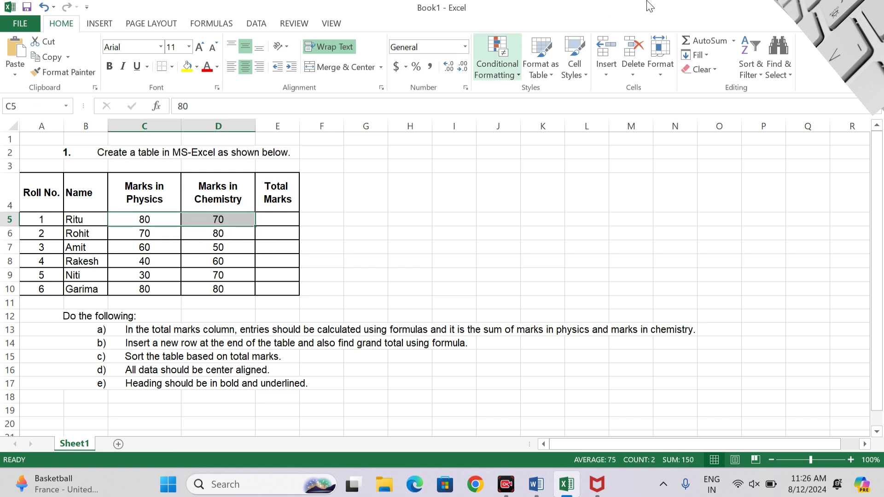
left_click(702, 40)
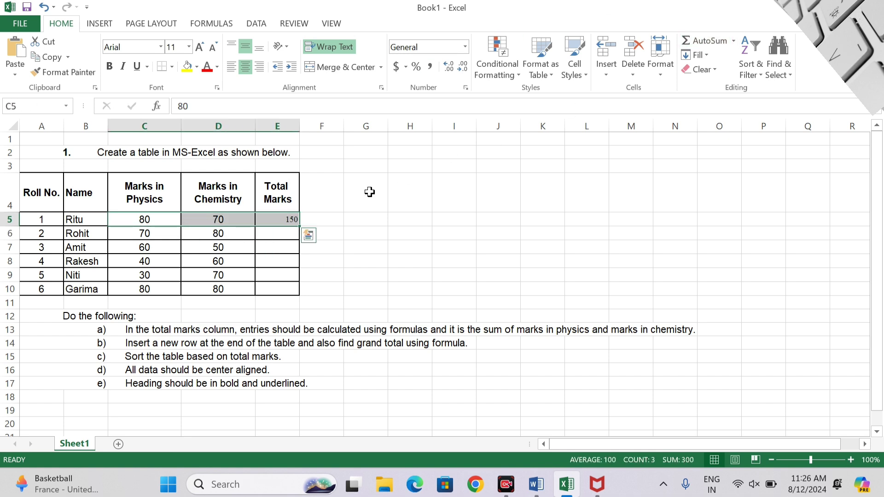
left_click(288, 220)
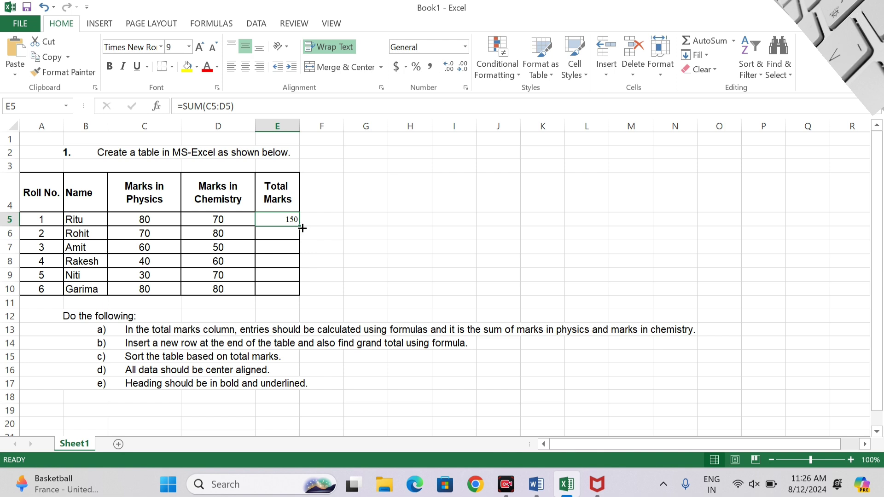
left_click_drag(299, 228, 295, 304)
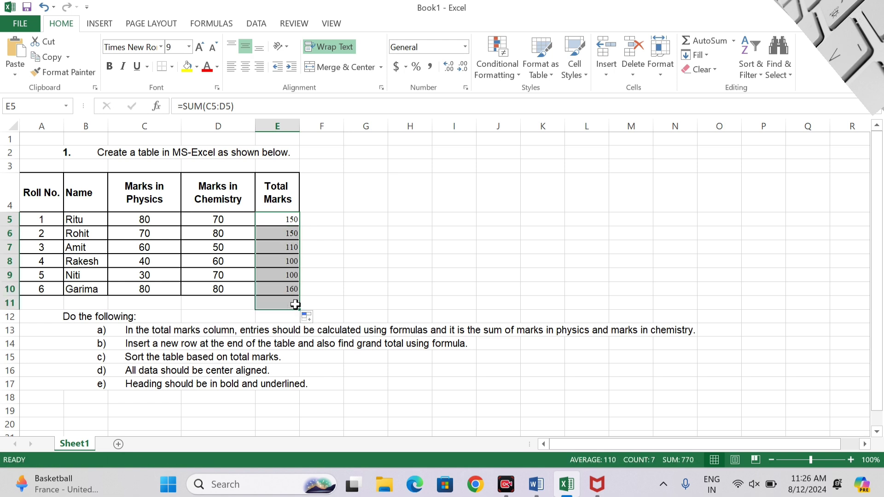
double_click(295, 304)
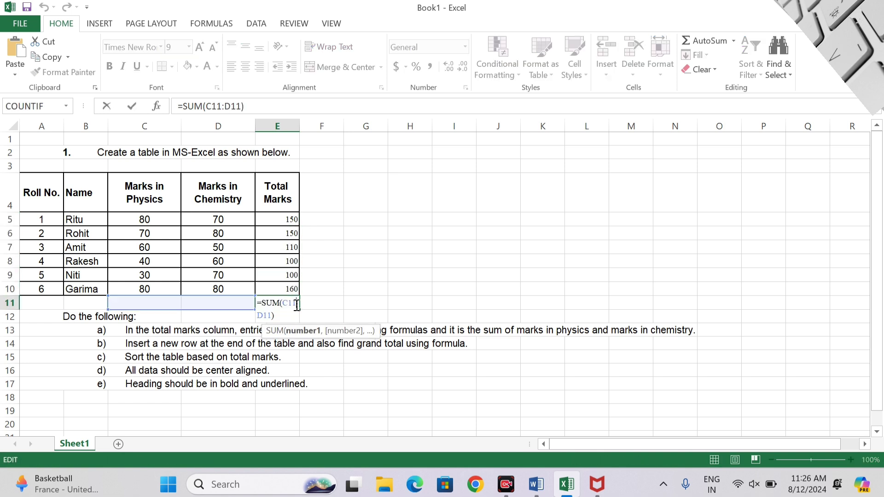
key("Return")
Step: Clear the trial totals from E5 through E11
left_click(295, 304)
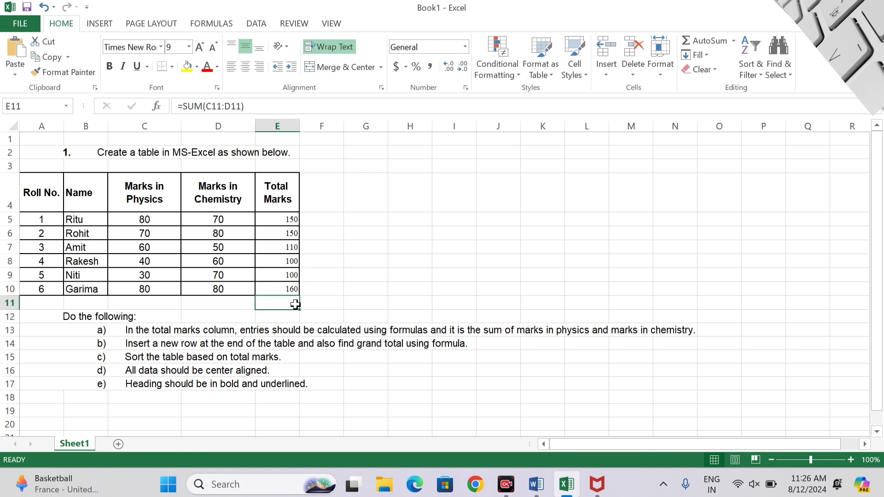
key("Delete")
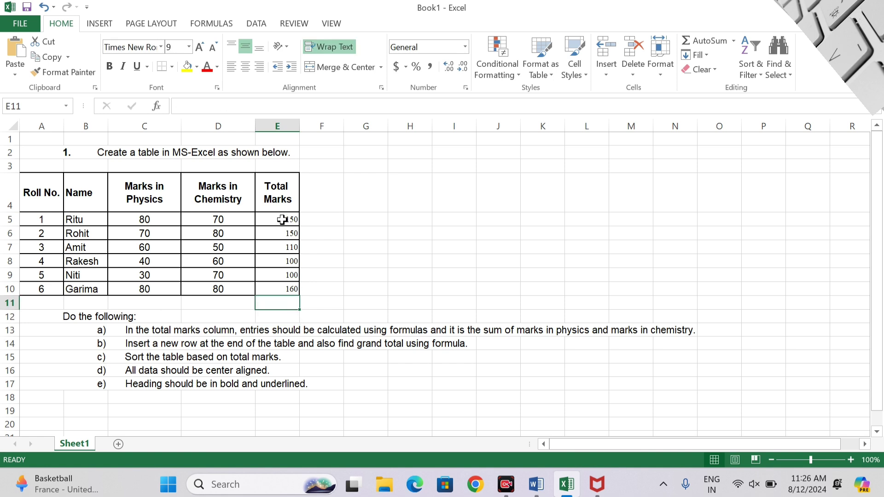
left_click_drag(281, 221, 280, 299)
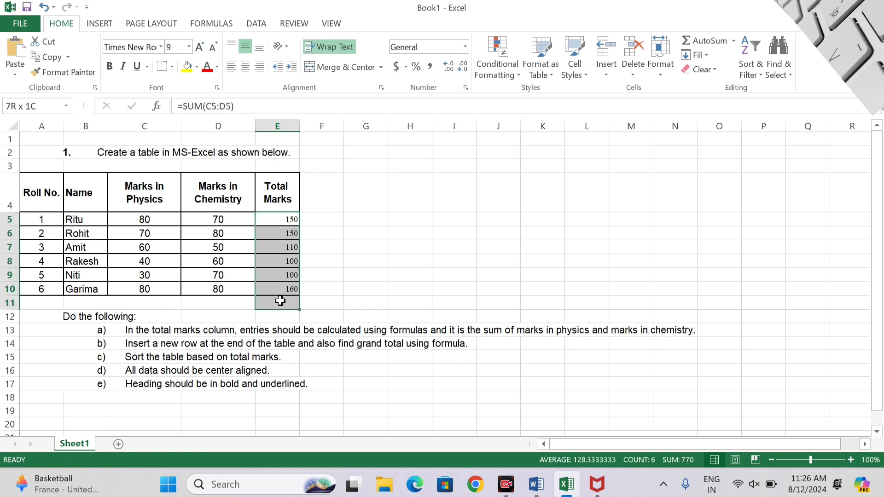
key("Return")
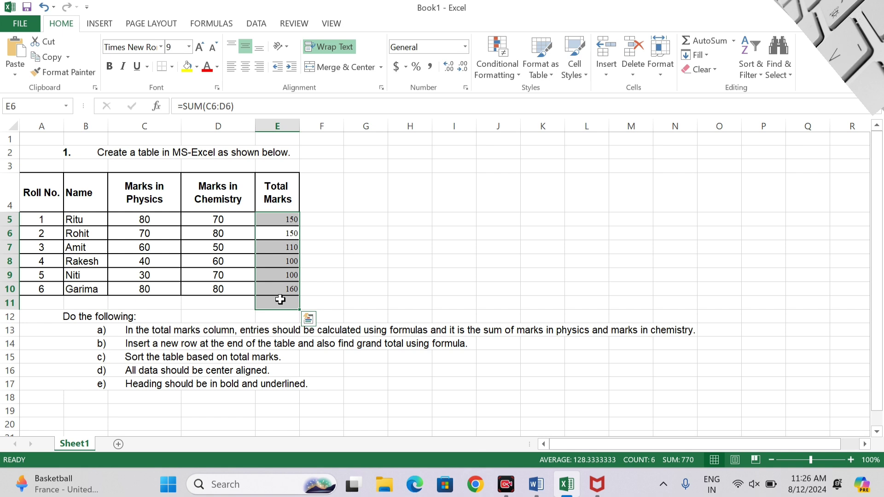
key("Delete")
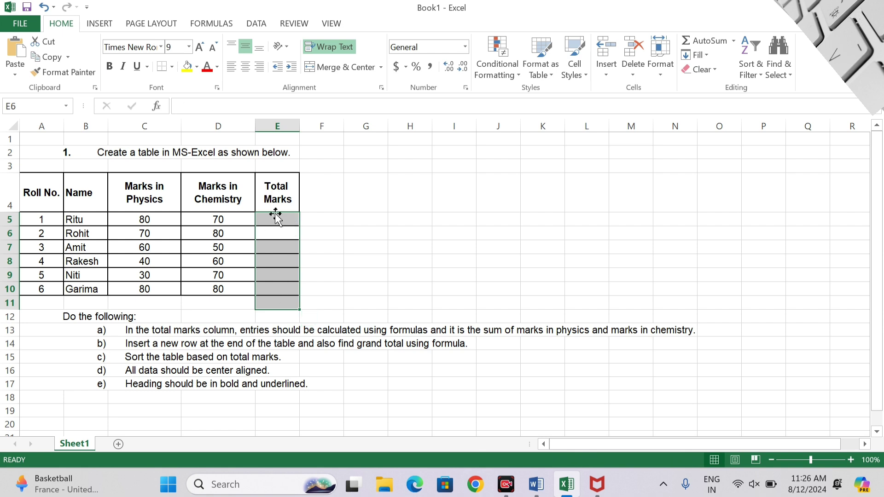
Step: Enter =SUM(C5:D5) in E5 and fill it down to E10 for all six students
left_click(275, 219)
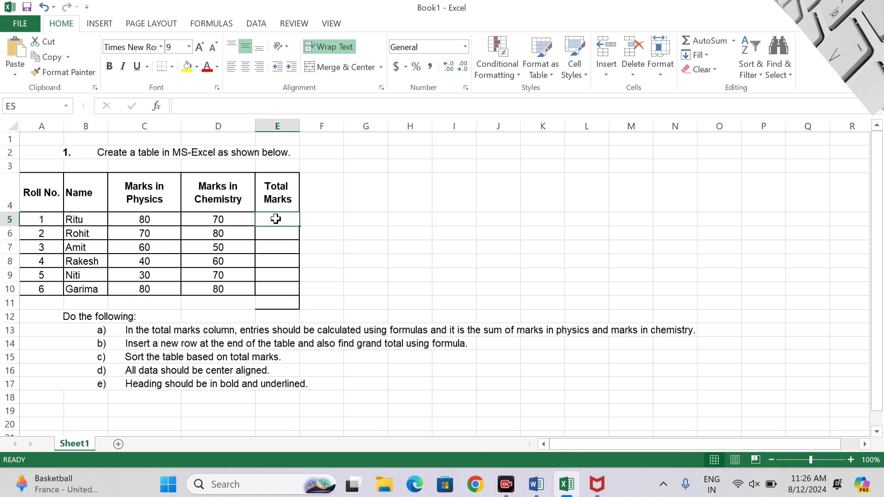
type("=sum")
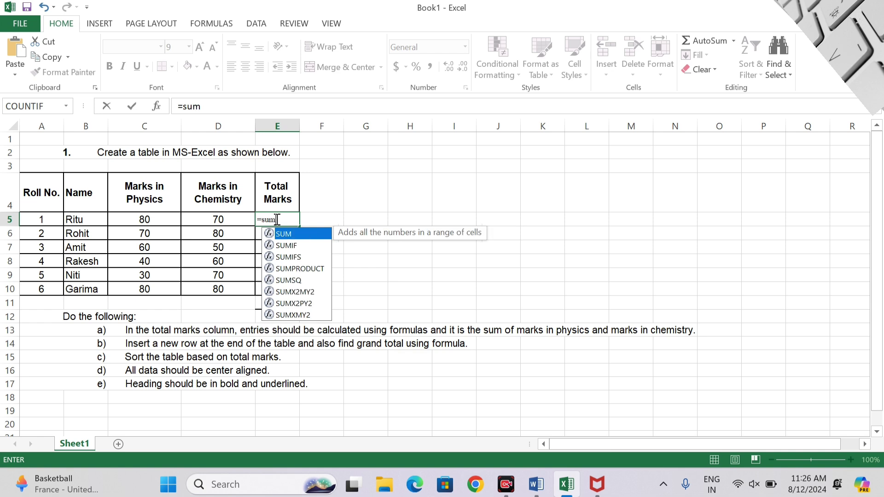
type("(")
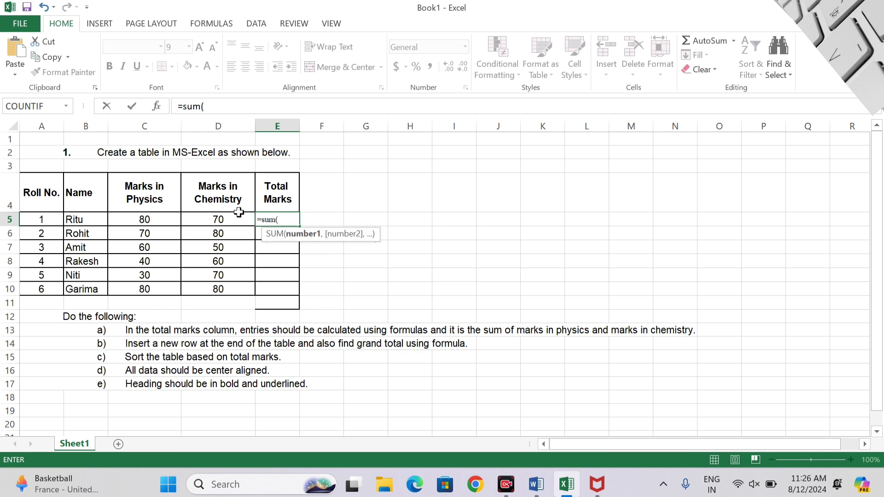
left_click_drag(144, 220, 207, 217)
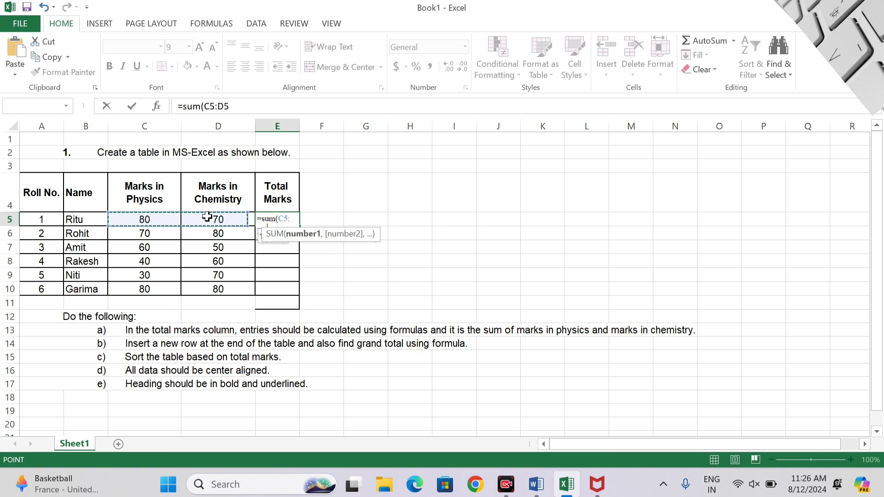
key("Return")
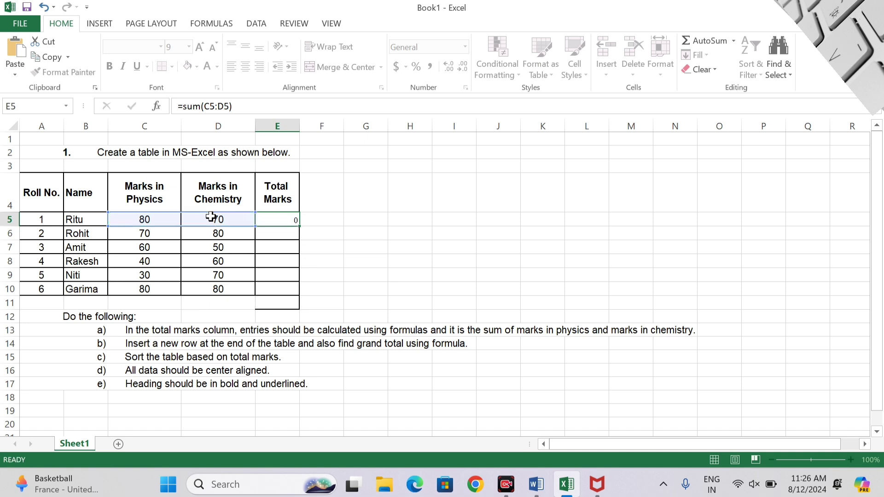
left_click(284, 217)
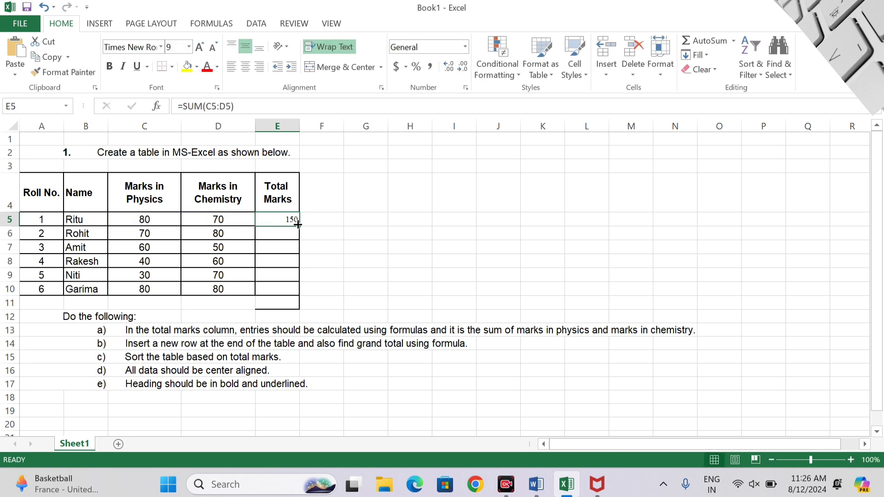
left_click_drag(302, 227, 293, 292)
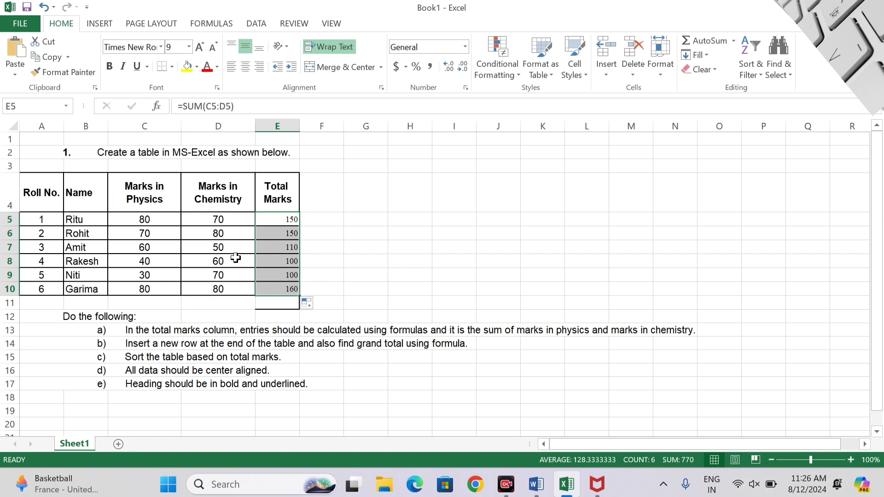
Step: Apply All Borders to A11:E11 as a new empty row below the table
left_click(396, 272)
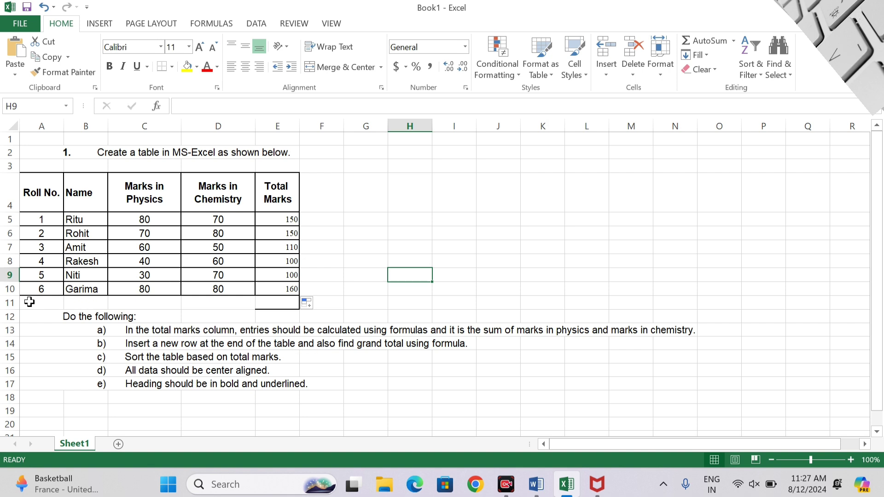
mouse_move(30, 301)
left_mouse_down()
mouse_move(274, 310)
mouse_move(276, 301)
left_mouse_up()
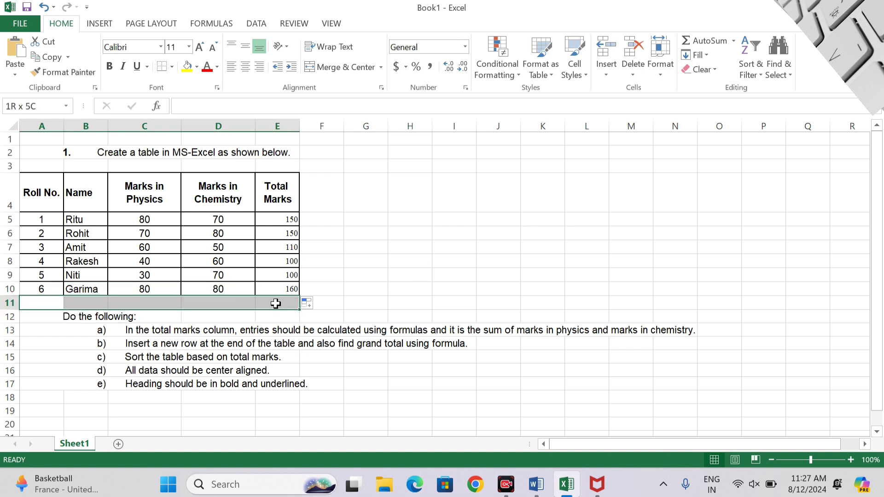
left_click(172, 67)
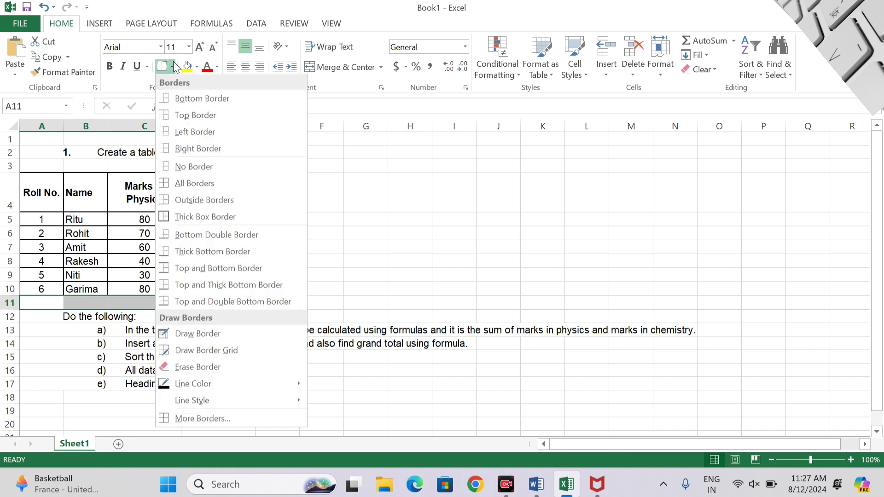
left_click(201, 184)
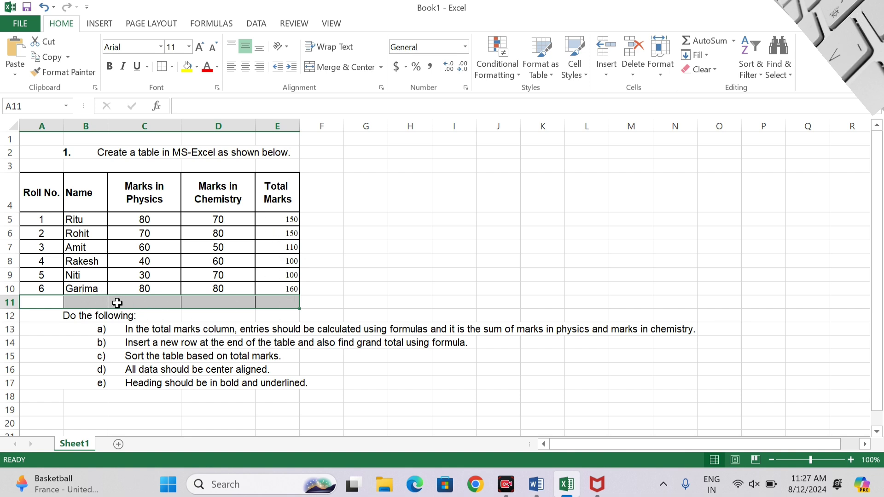
left_click(132, 303)
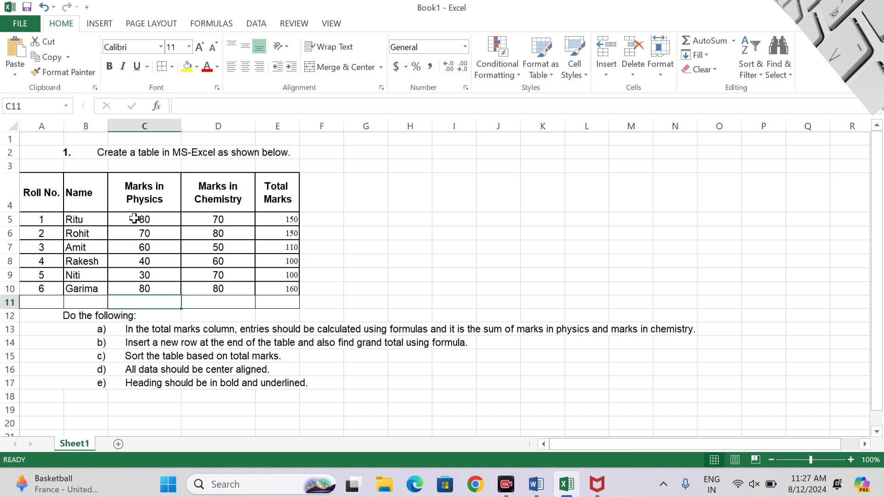
Step: Sum the marks into C11:E11 (360, 410, 770) and center those grand totals
left_click_drag(134, 219, 122, 284)
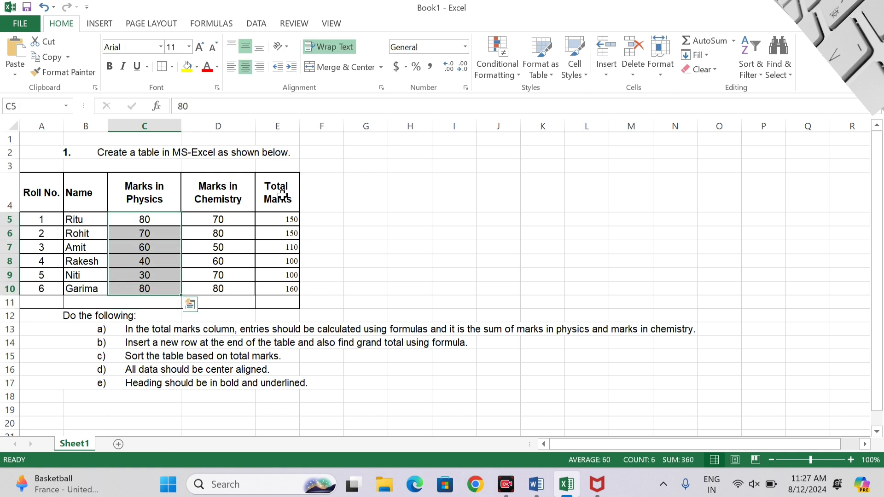
left_click(707, 41)
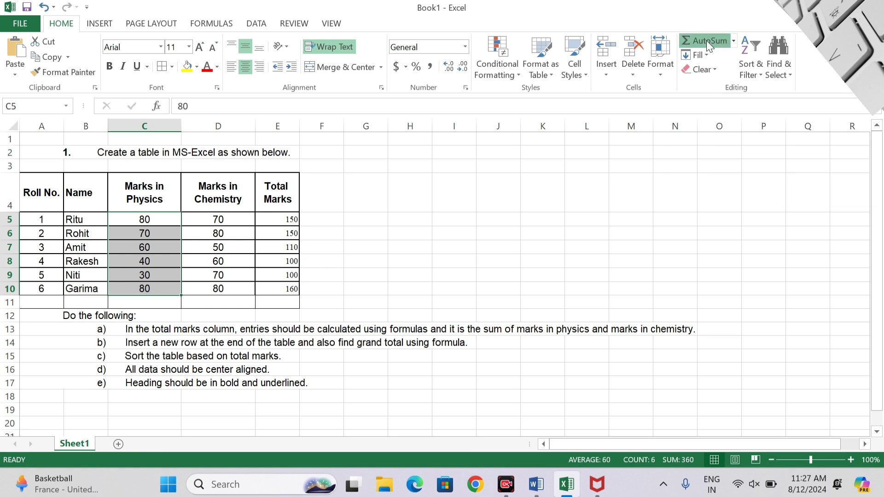
left_click(170, 297)
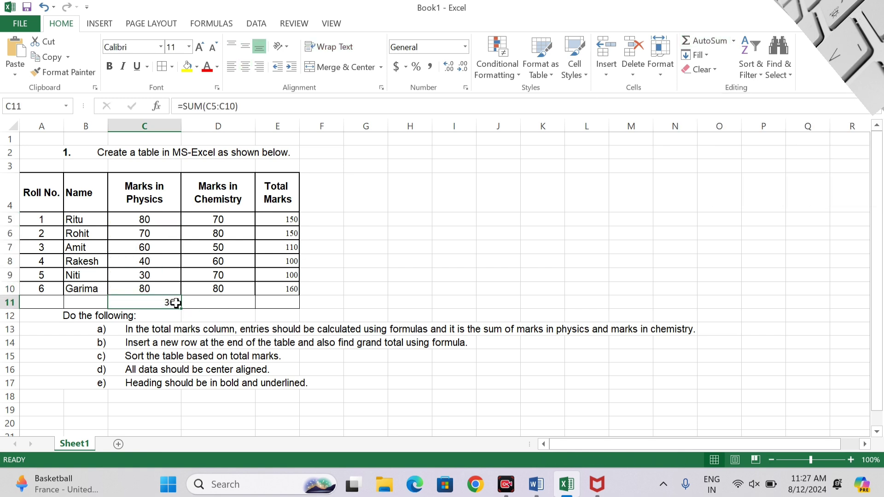
left_click_drag(181, 308, 285, 309)
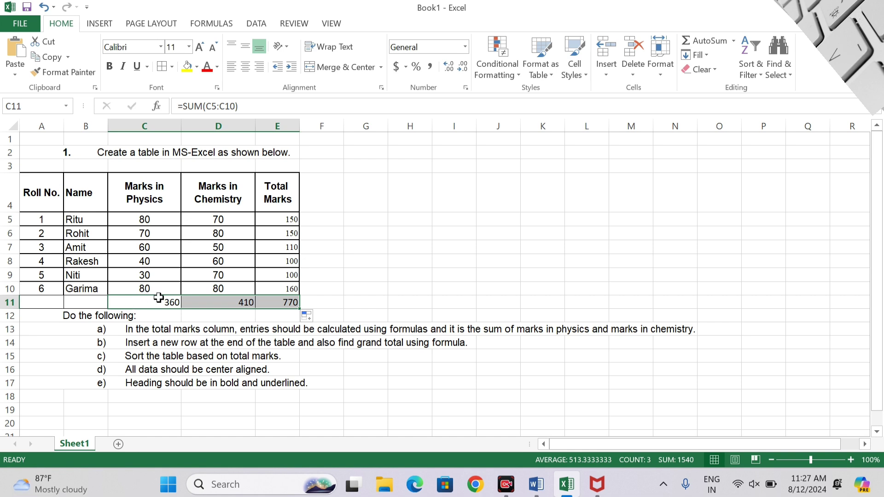
left_click(245, 68)
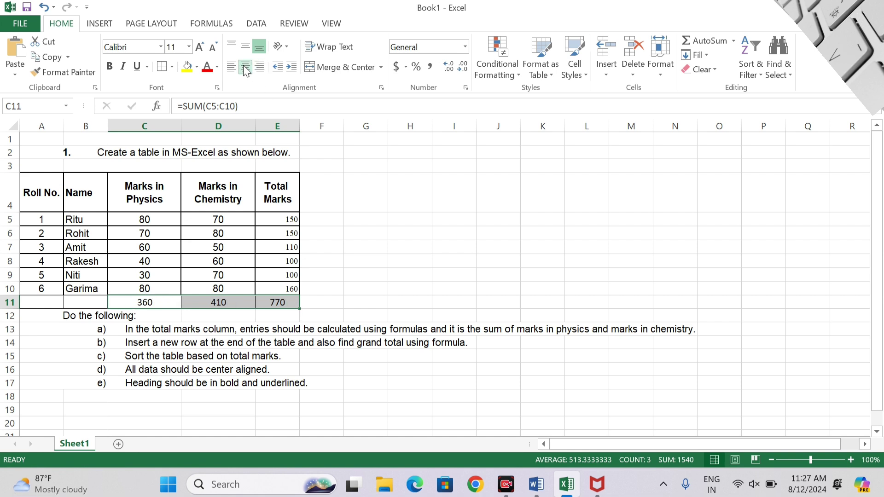
left_click(93, 301)
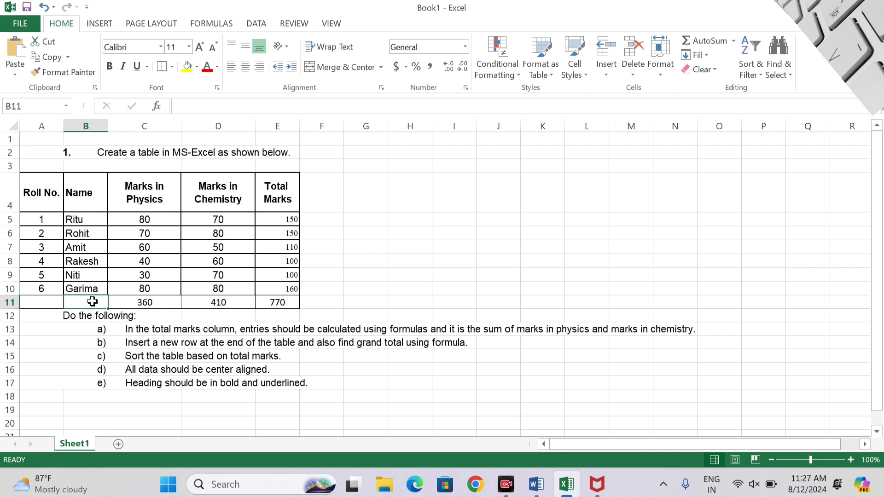
Step: Enter 'Grand Total' in B11 and widen column B so it shows in full
type("Grand T")
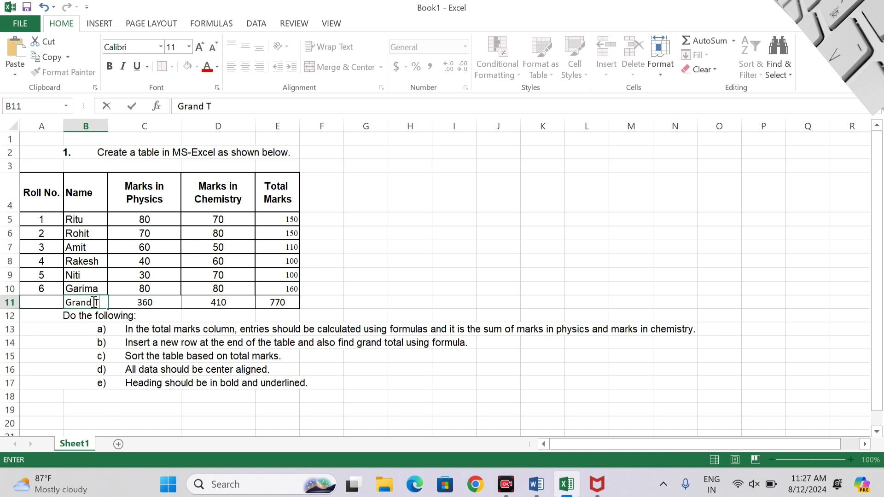
type("otal")
key("Return")
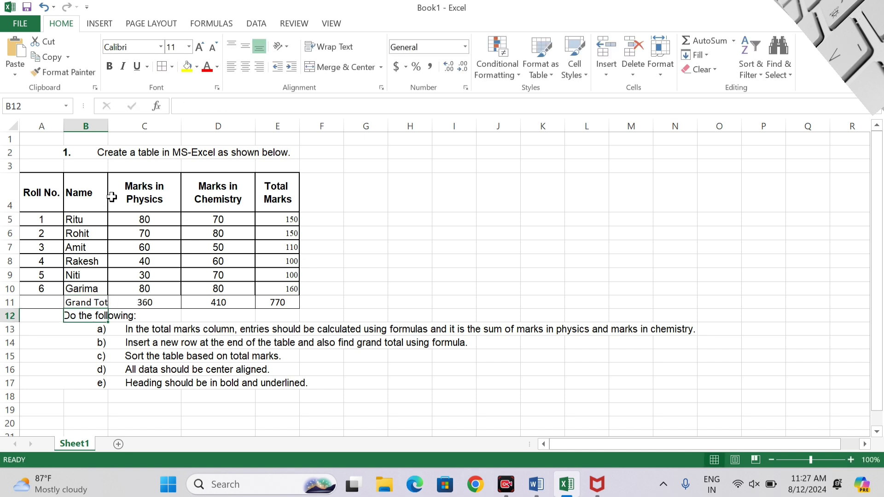
left_click_drag(108, 123, 133, 123)
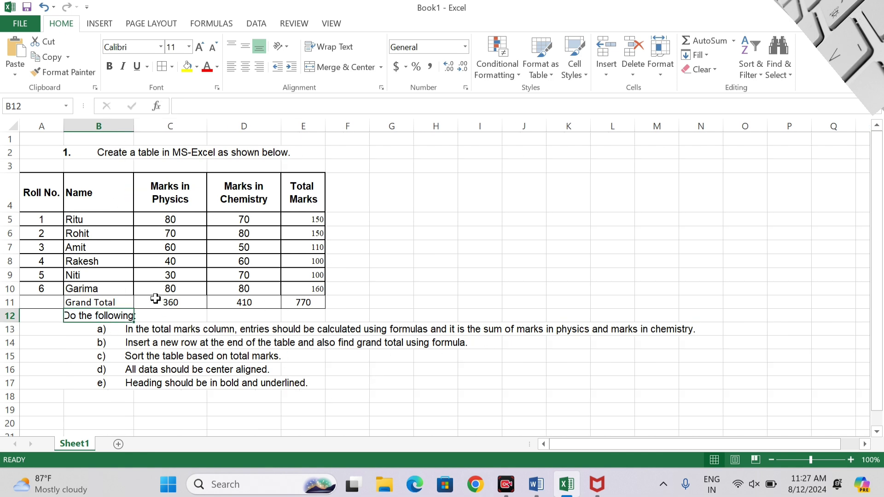
left_click_drag(134, 126, 152, 140)
left_click(123, 341)
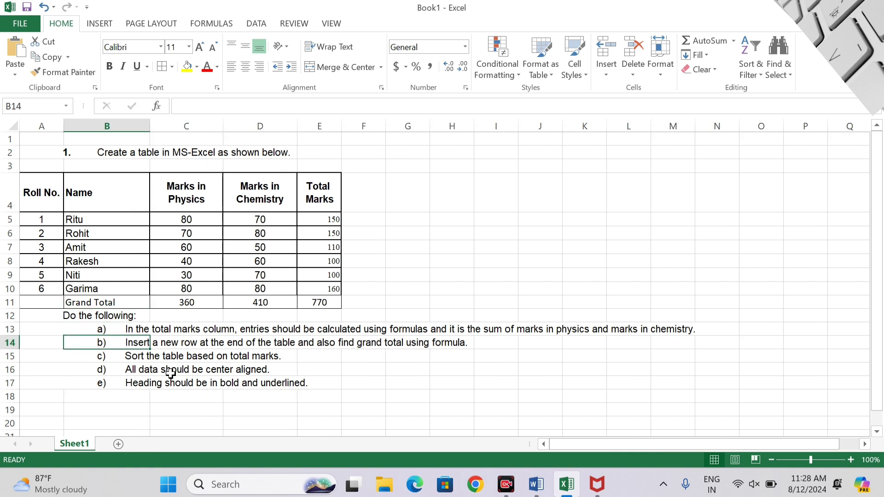
left_click(128, 357)
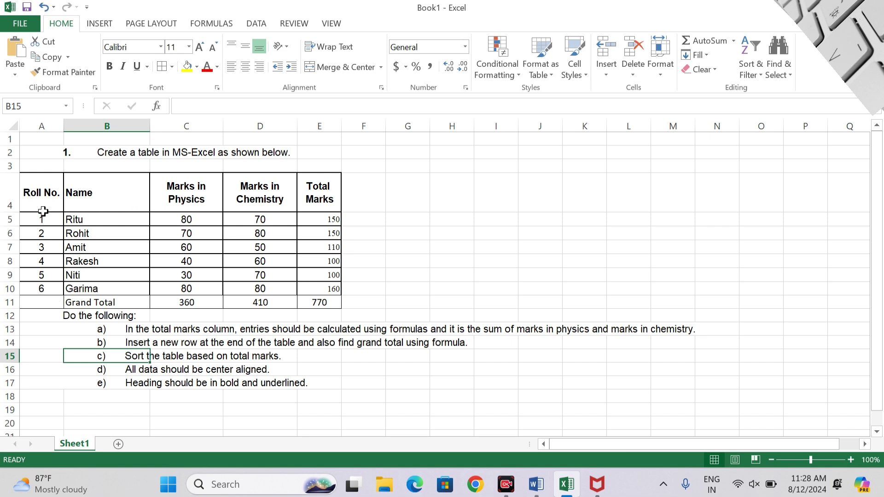
left_click_drag(93, 198, 313, 189)
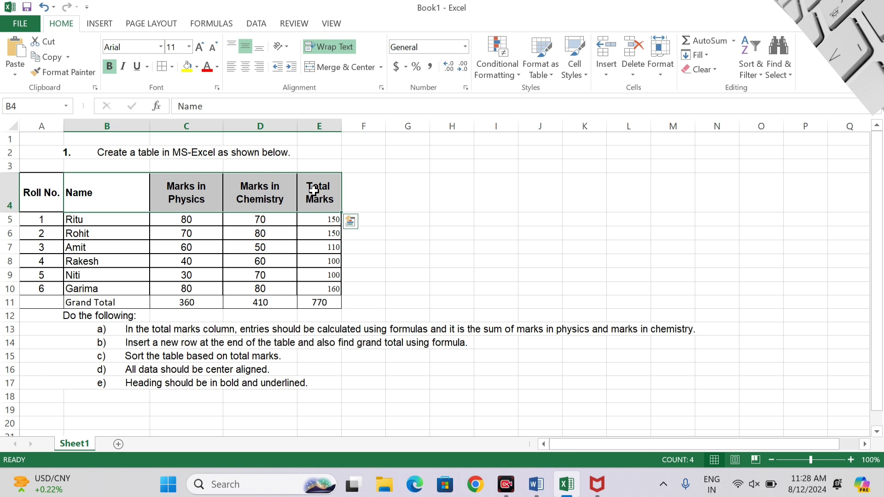
Step: Add header filters and sort students by Total Marks ascending, 100 to 160
key("ctrl+shift+l")
left_click(396, 181)
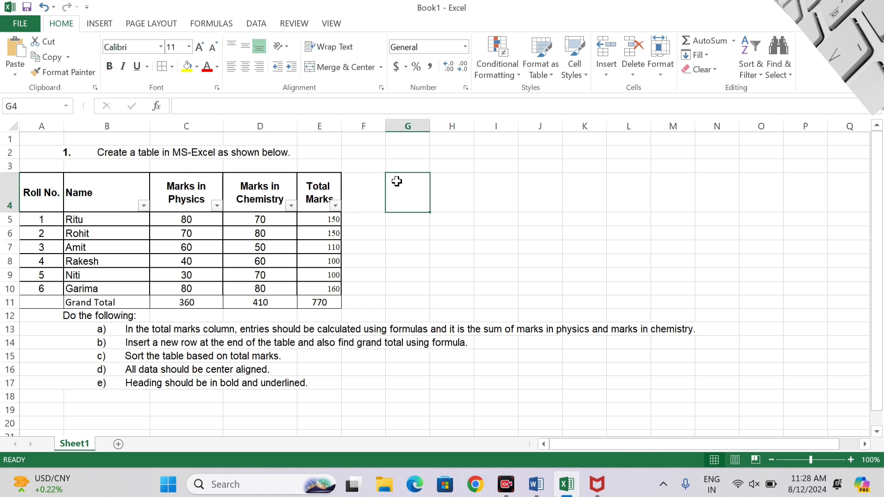
left_click(335, 206)
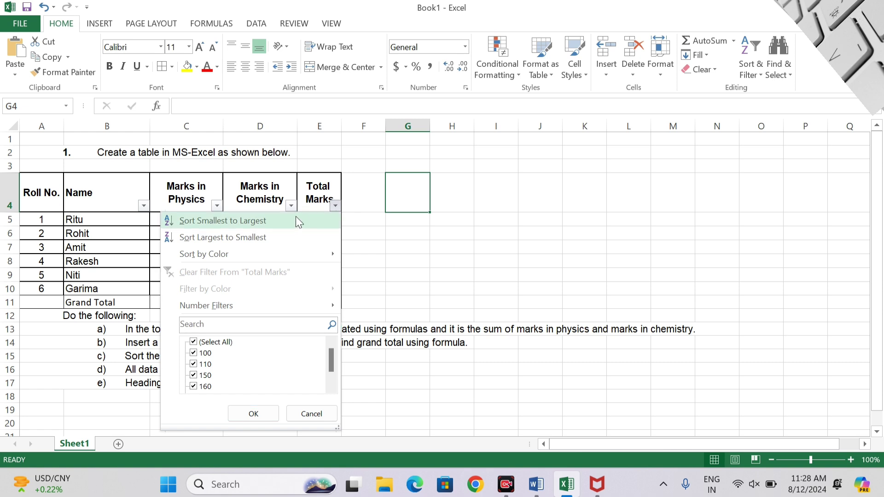
left_click(269, 222)
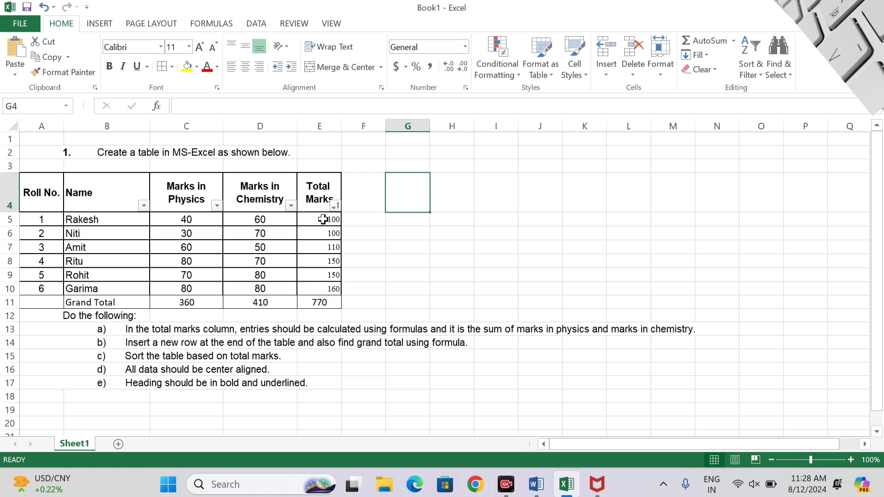
left_click_drag(323, 219, 318, 289)
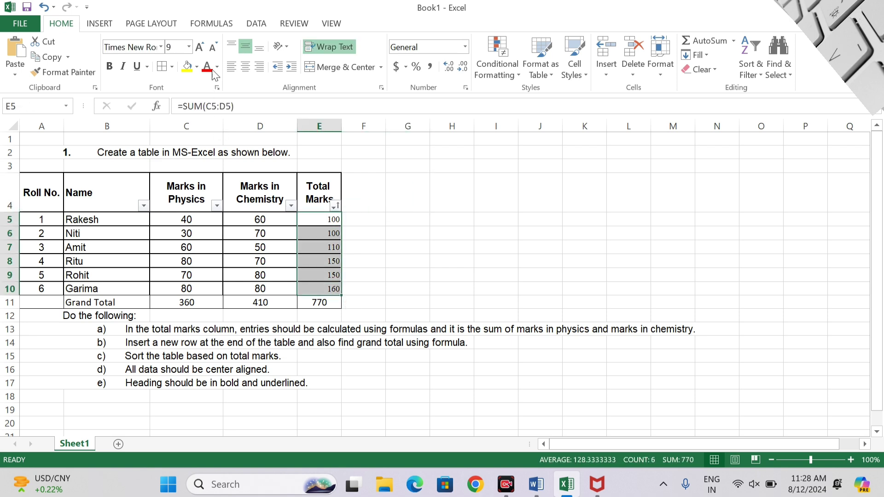
Step: Increase the Total Marks values in E5:E10 to font size 11
left_click(200, 47)
left_click(200, 47)
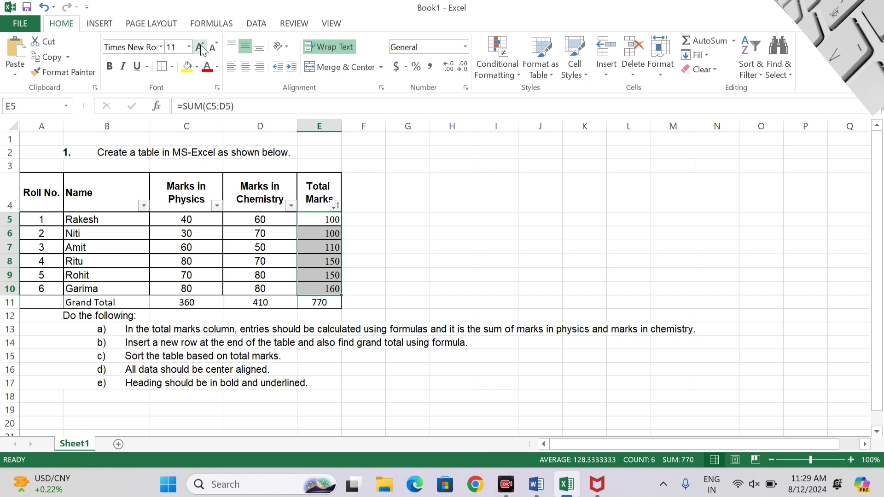
left_click(374, 277)
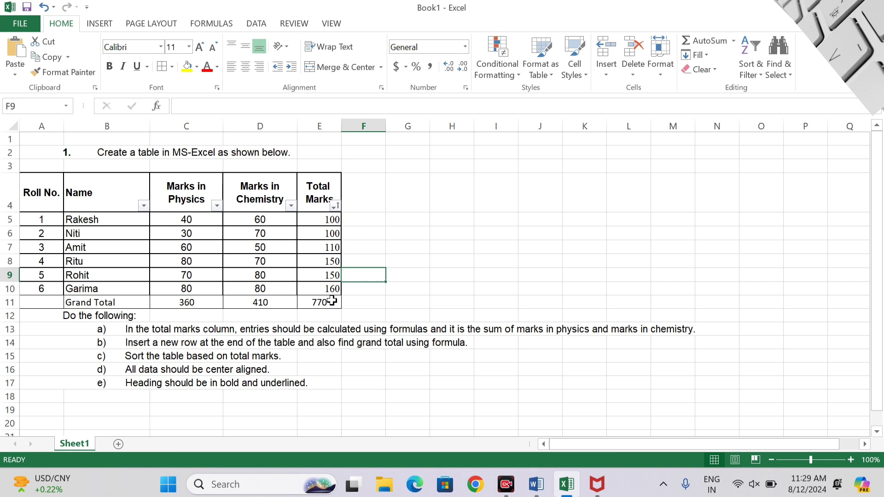
Step: Center-align the whole marks table A4:E11
left_click_drag(332, 301, 51, 202)
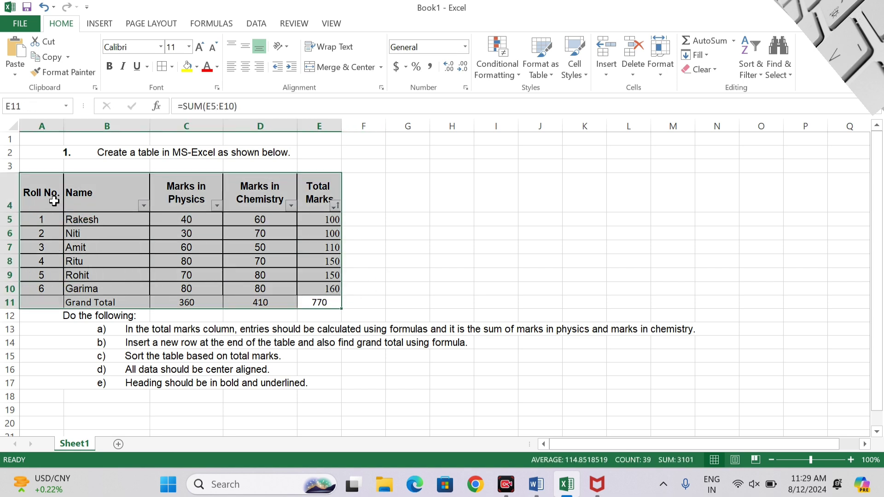
left_click(244, 67)
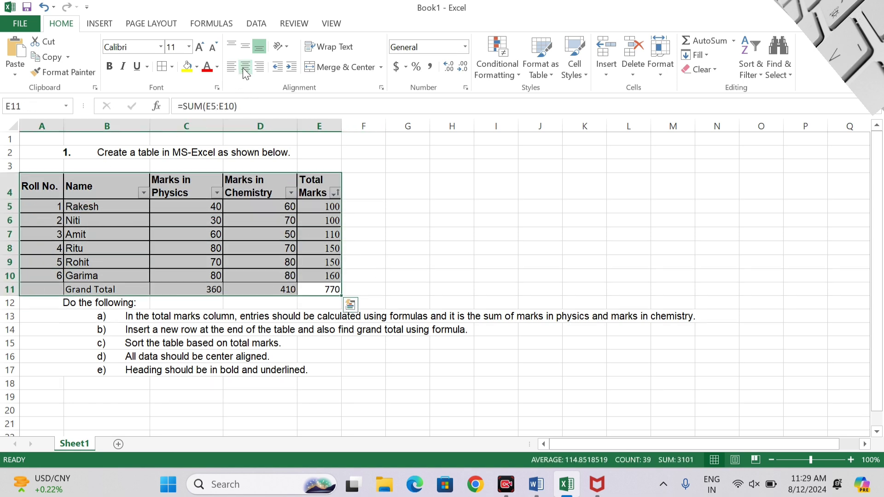
left_click(244, 68)
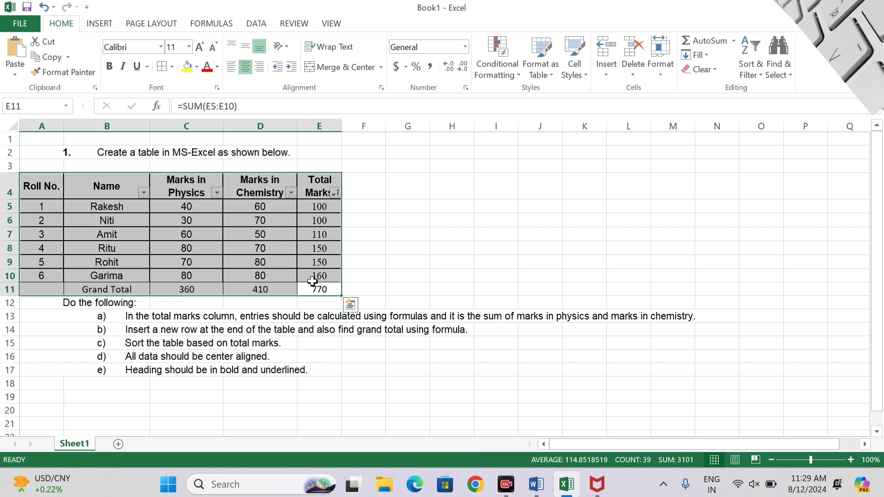
left_click(131, 368)
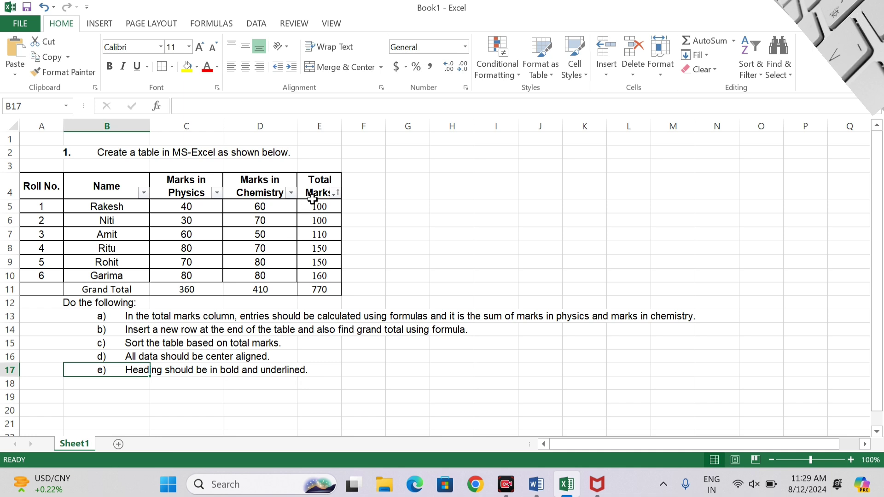
Step: Remove the header filter buttons and make headers A4:E4 bold and underlined
left_click_drag(325, 175, 126, 176)
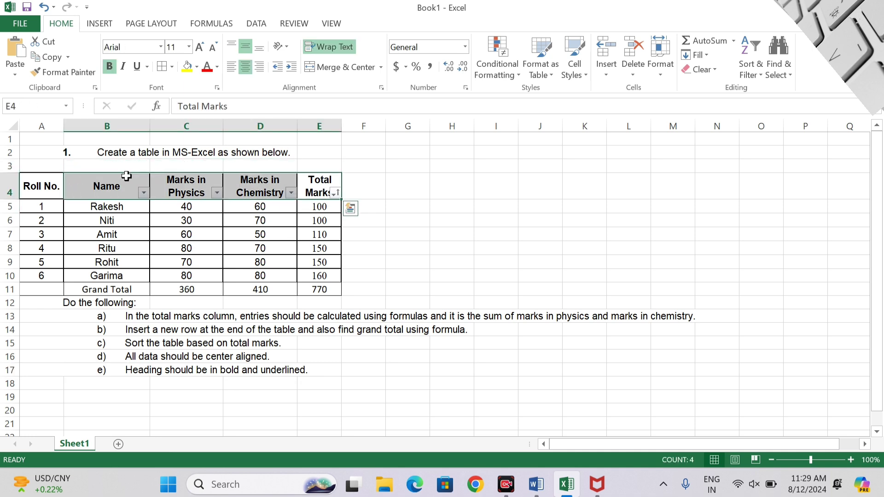
key("ctrl+shift+l")
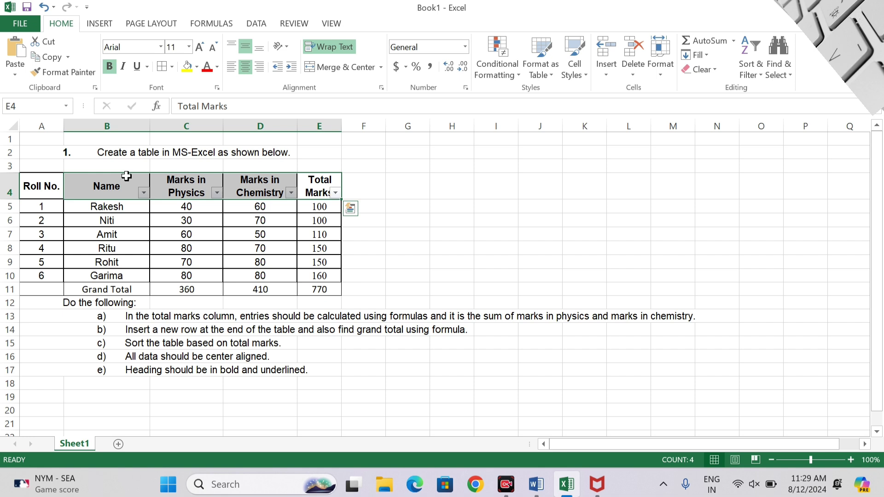
left_click(328, 183)
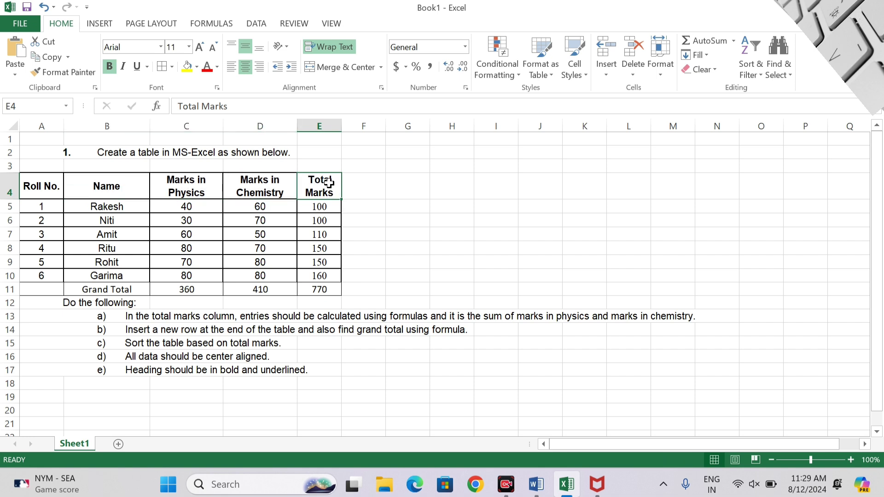
left_click_drag(329, 182, 46, 187)
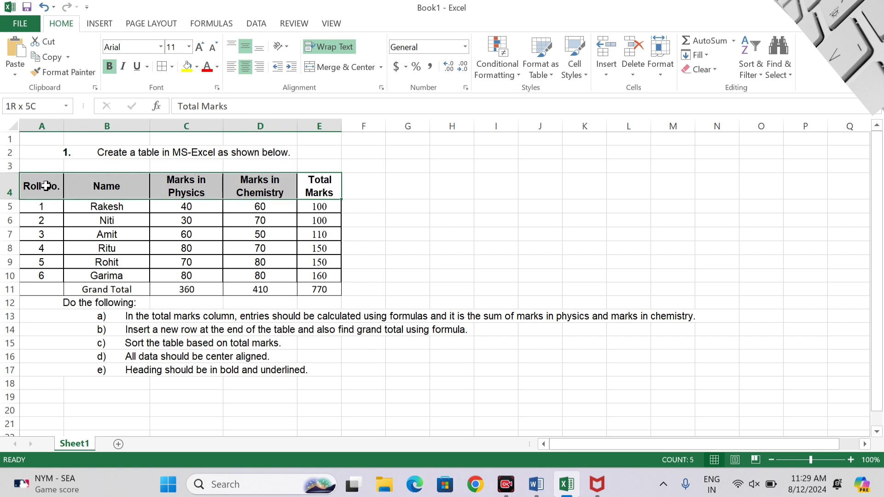
left_click(111, 68)
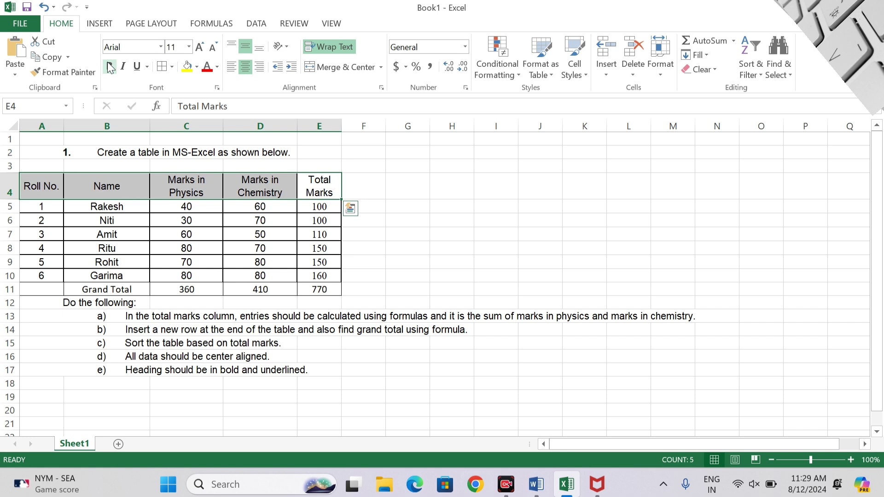
left_click(110, 68)
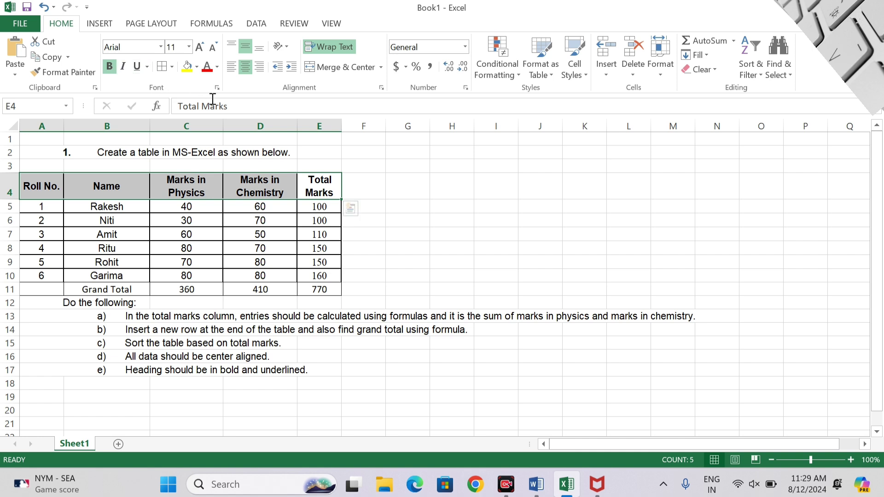
left_click(136, 67)
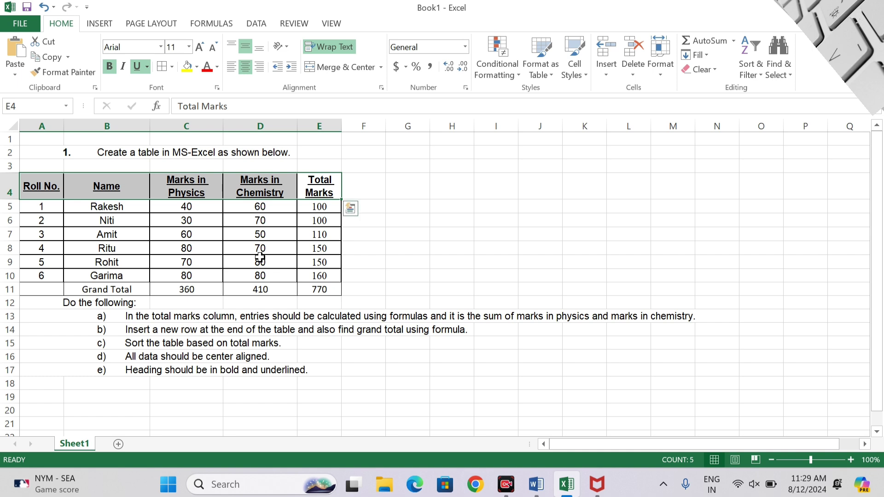
Step: Make the header row taller and clear the task instructions in the rows below the table
left_click(479, 181)
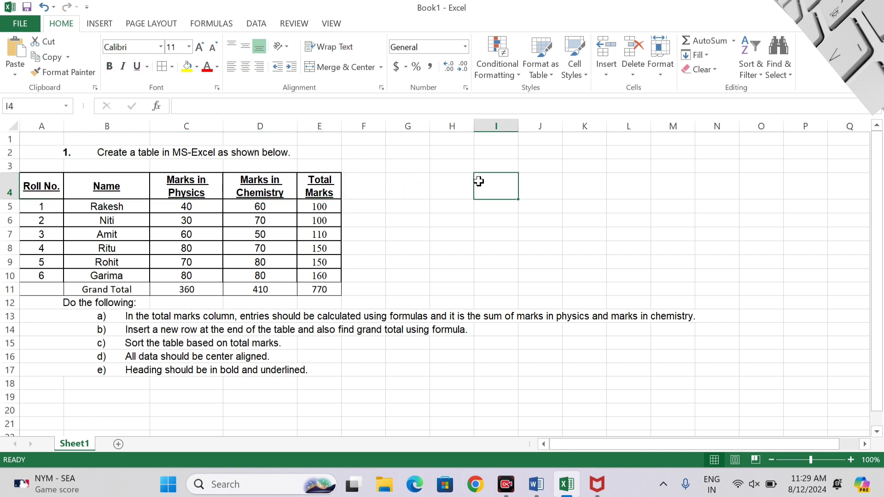
left_click_drag(13, 199, 13, 216)
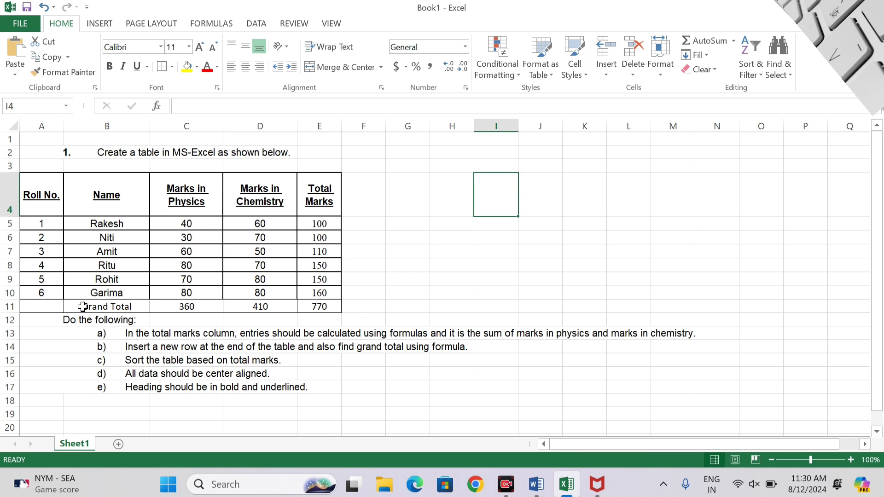
left_click_drag(79, 320, 353, 414)
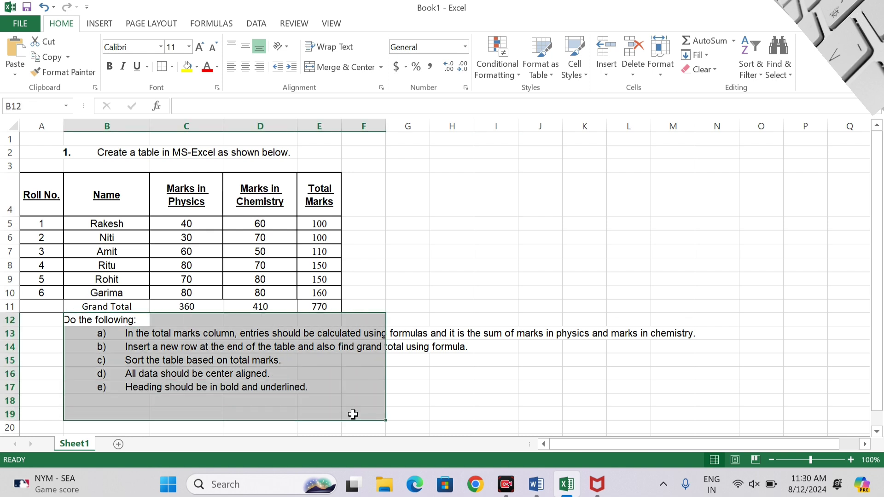
key("BackSpace")
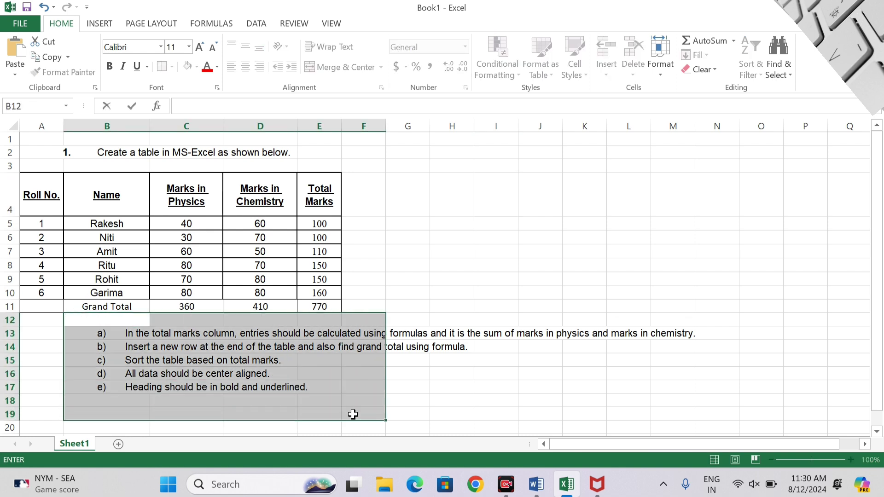
key("Escape")
left_click(405, 414)
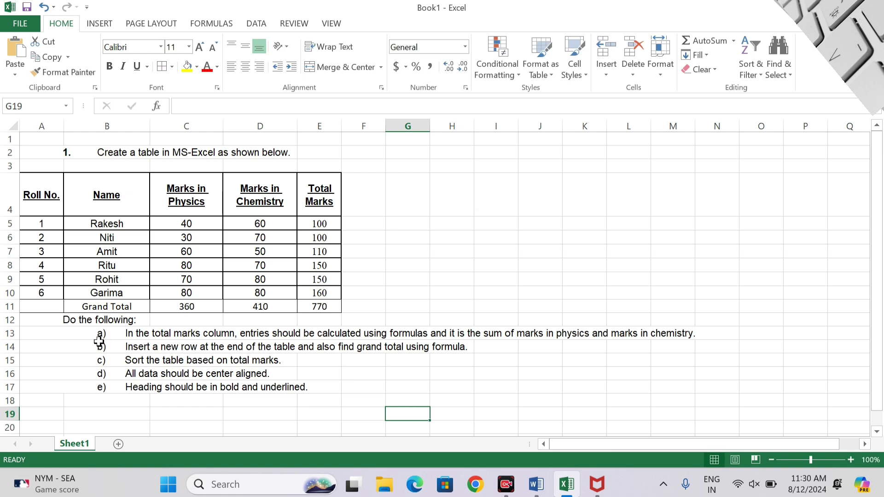
left_click_drag(89, 326, 86, 399)
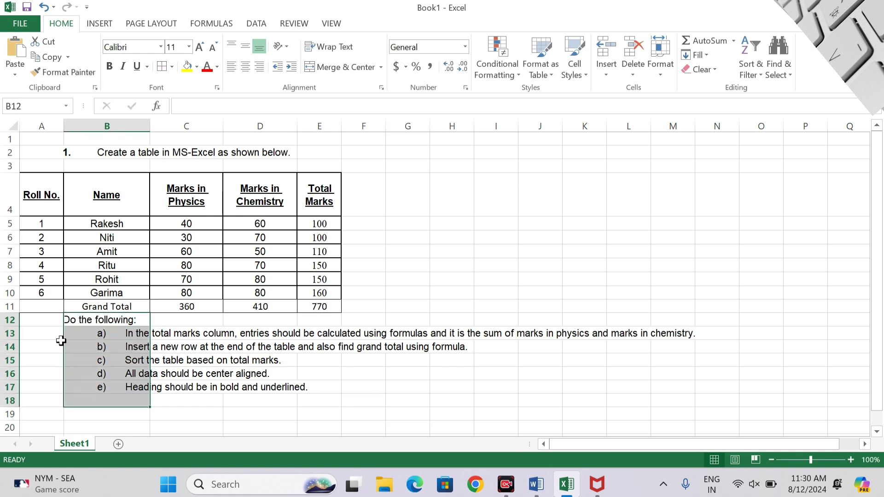
left_click_drag(42, 320, 41, 382)
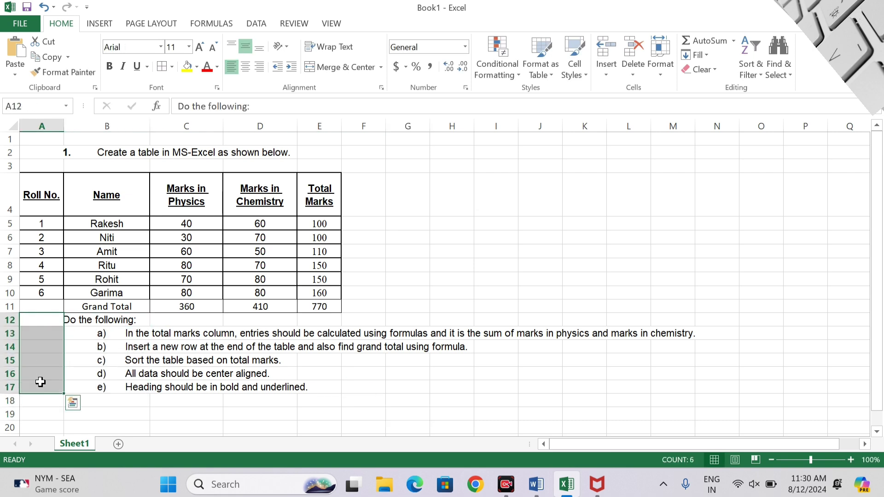
key("Delete")
left_click(319, 369)
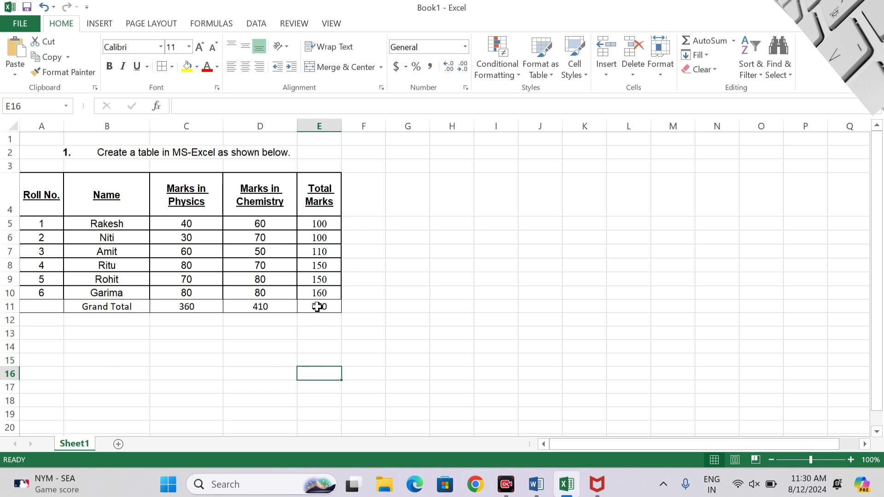
Step: Clear the task heading in cell A2 above the table
left_click(44, 153)
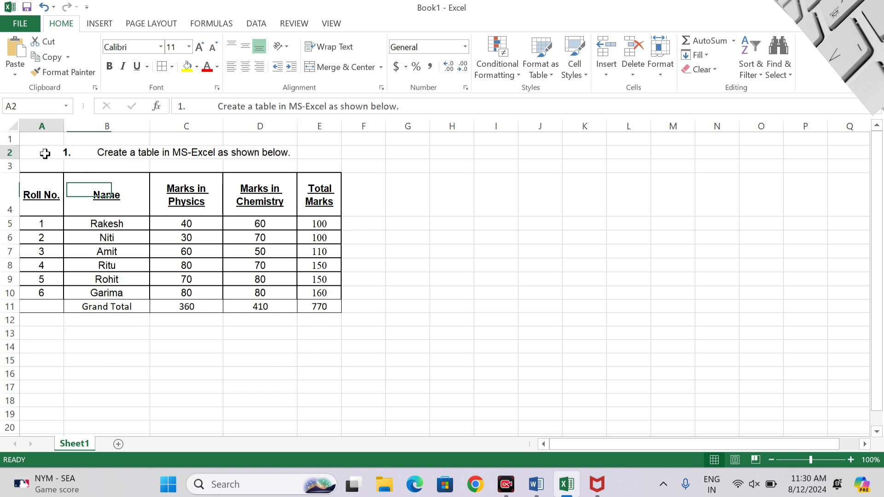
left_click(82, 153)
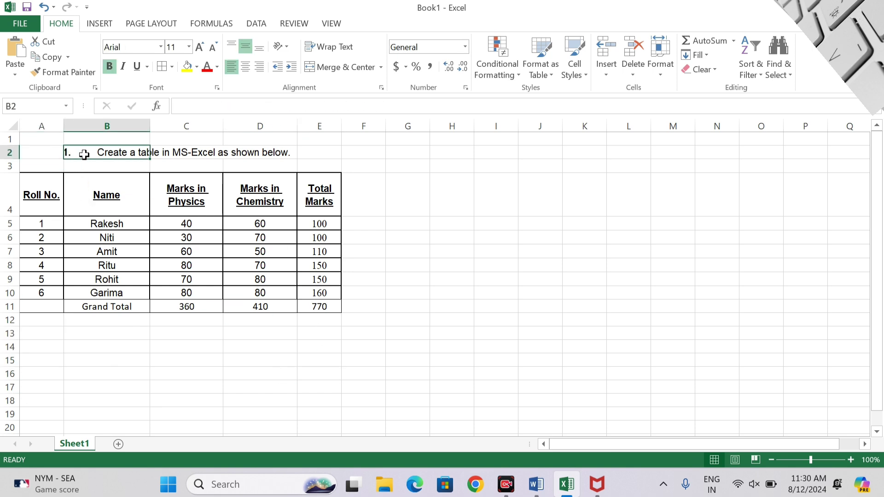
left_click(52, 154)
key("BackSpace")
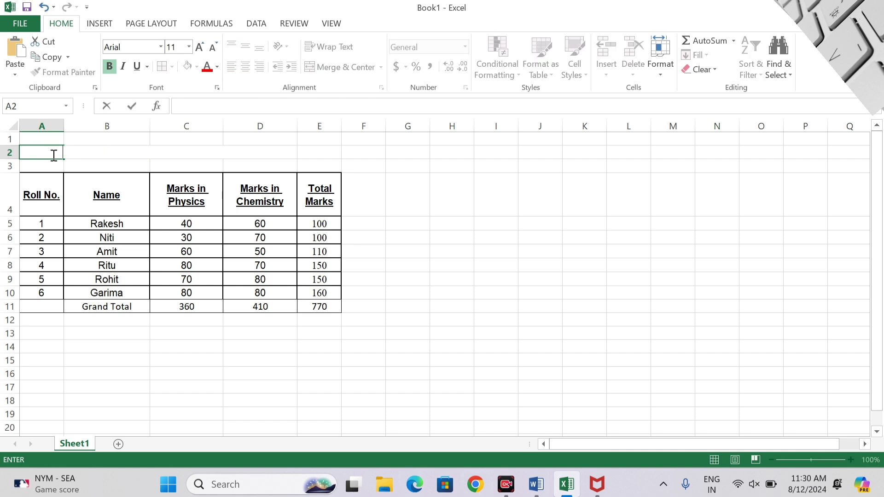
left_click(37, 136)
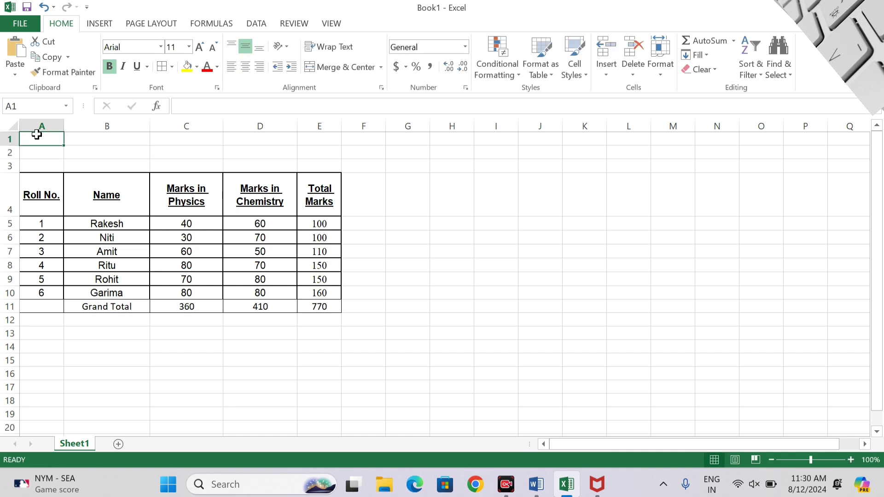
Step: Merge and centre A1:E3 and enter the title 'Marksheet Details'
mouse_move(36, 136)
left_mouse_down()
mouse_move(297, 151)
mouse_move(306, 166)
left_mouse_up()
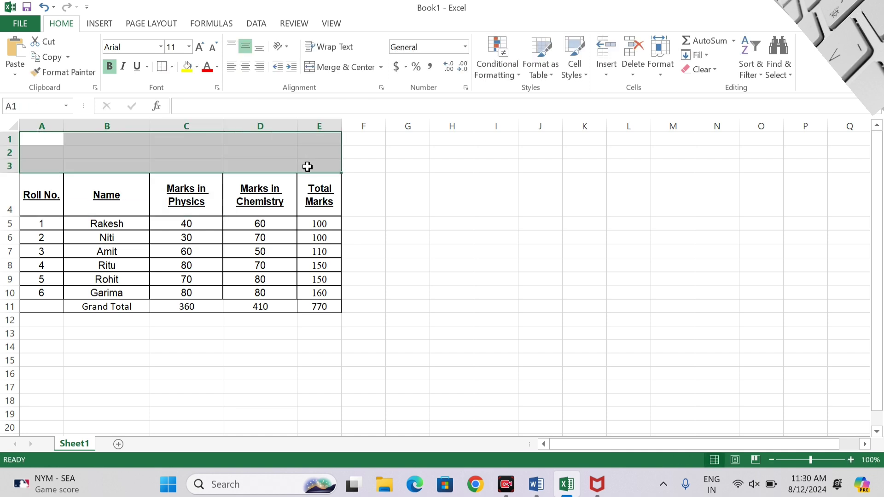
left_click(324, 71)
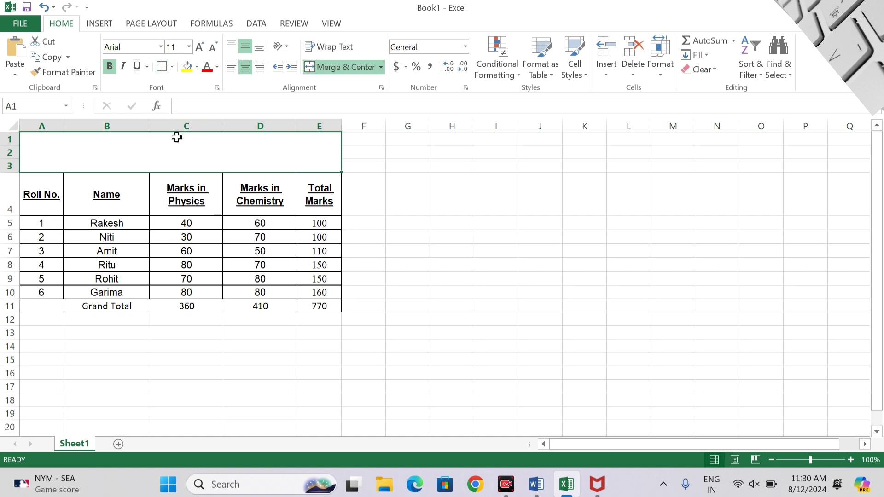
type("Mark")
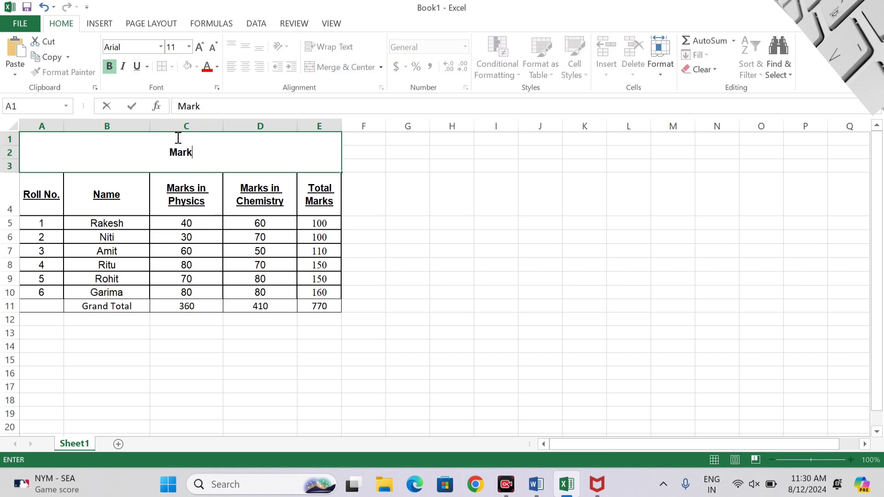
type("sheet ")
type("Det")
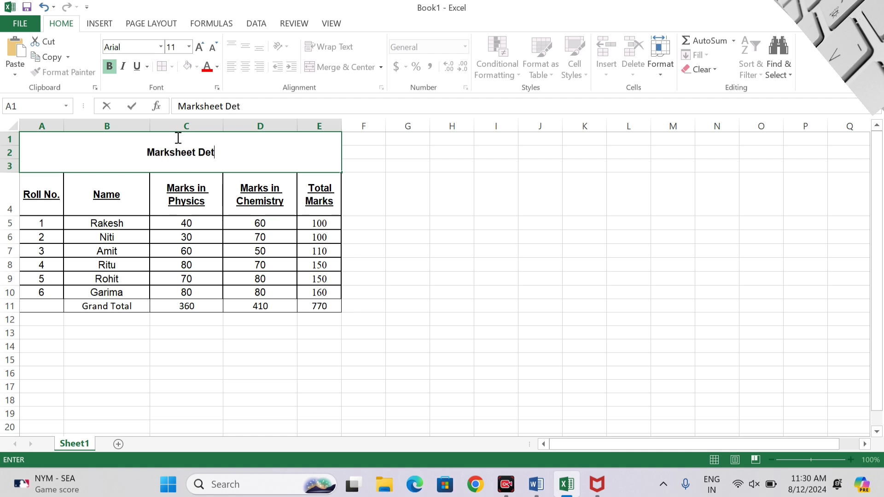
type("ails")
key("Return")
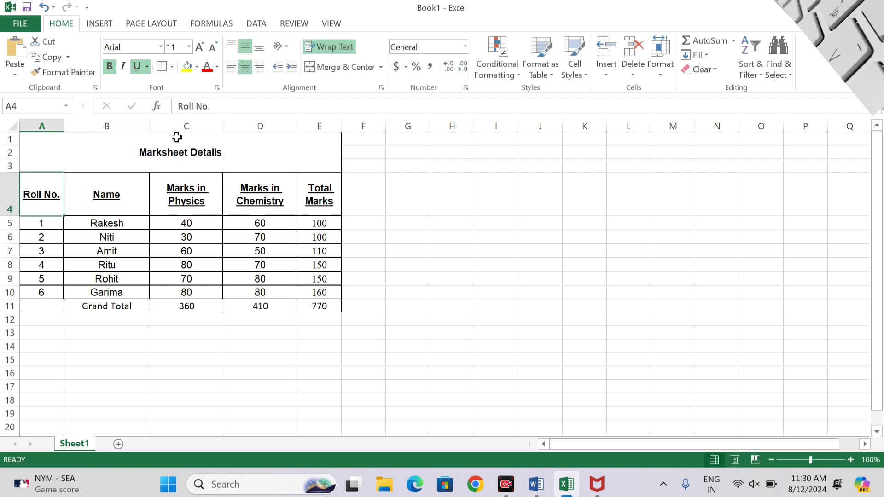
key("Down")
key("Down")
key("Down")
key("Down")
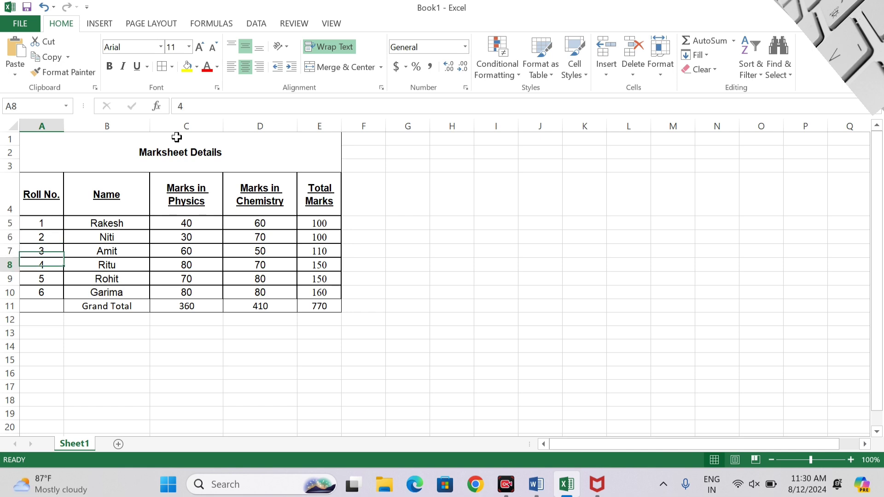
key("Down")
key("Down")
key("Down")
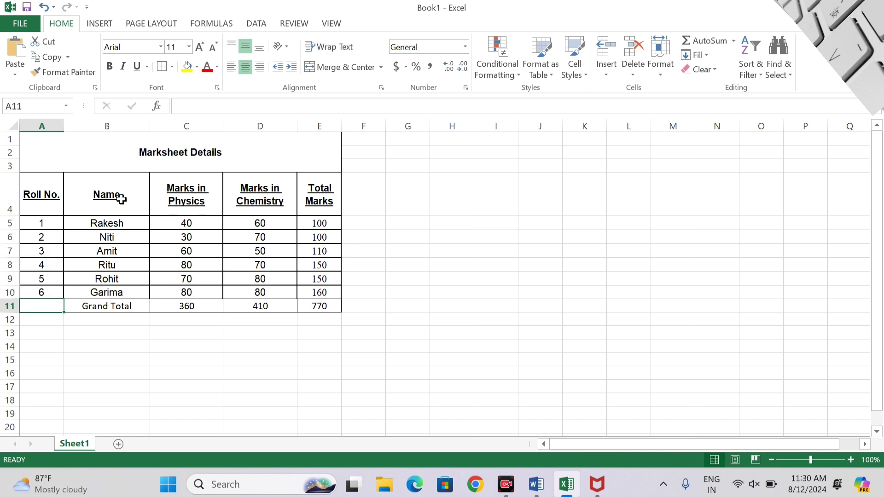
Step: Fill the header row light blue and the student data rows light grey
left_click_drag(50, 195, 328, 188)
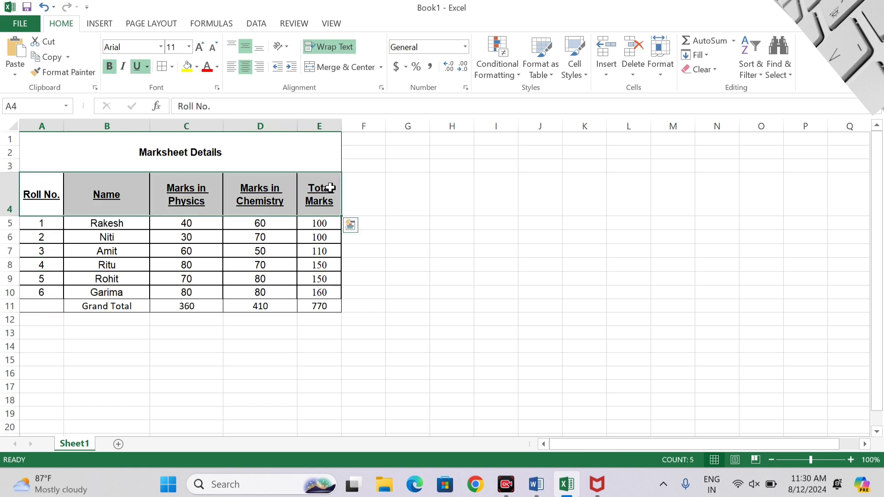
left_click(196, 67)
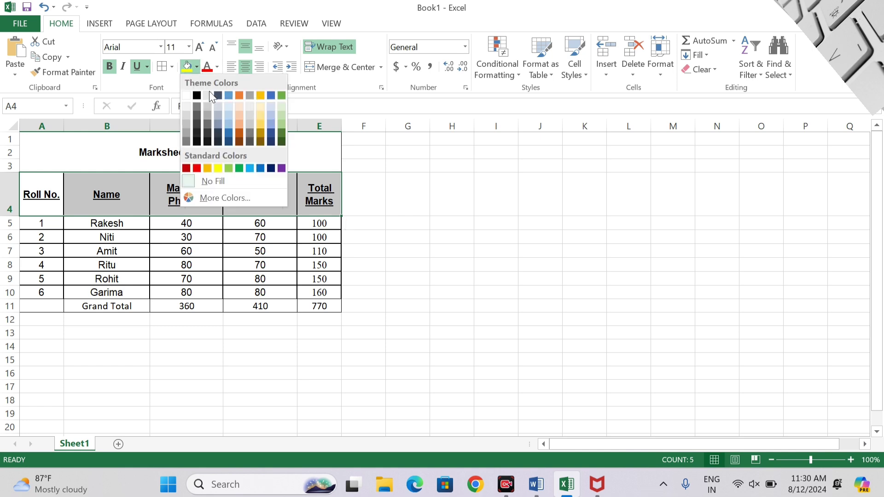
left_click(230, 115)
mouse_move(41, 222)
left_mouse_down()
mouse_move(237, 292)
mouse_move(324, 307)
left_mouse_up()
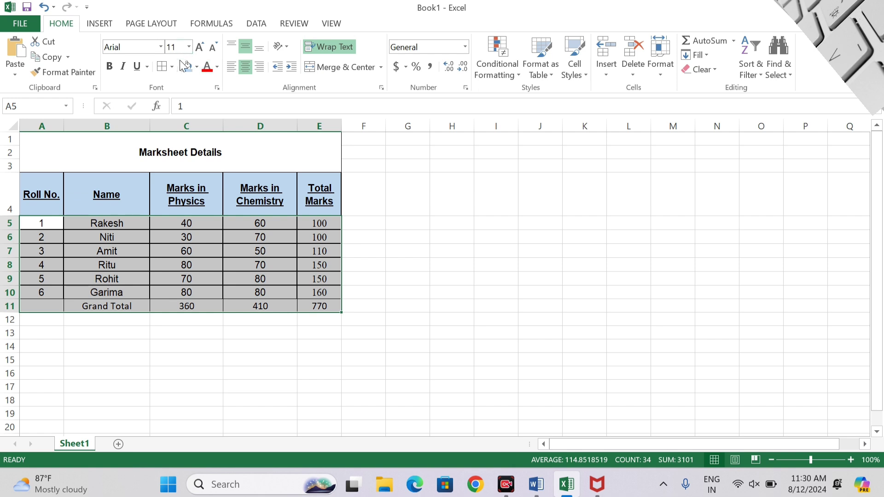
left_click(197, 67)
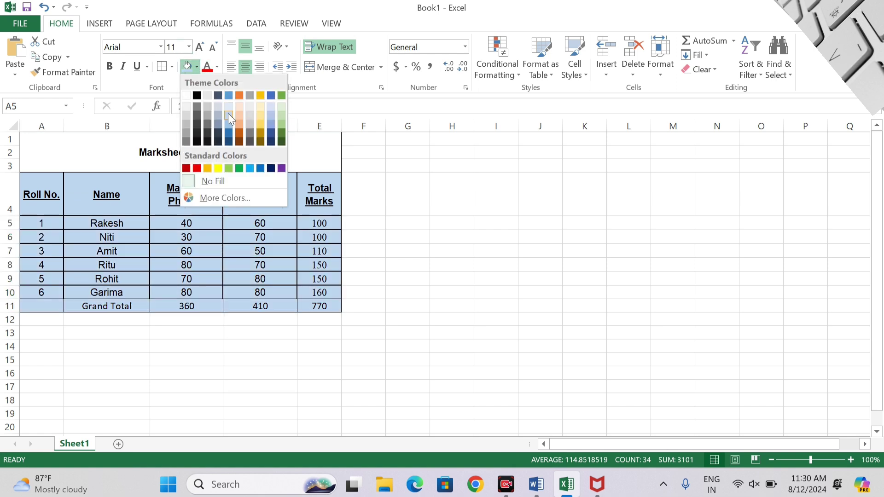
left_click(251, 107)
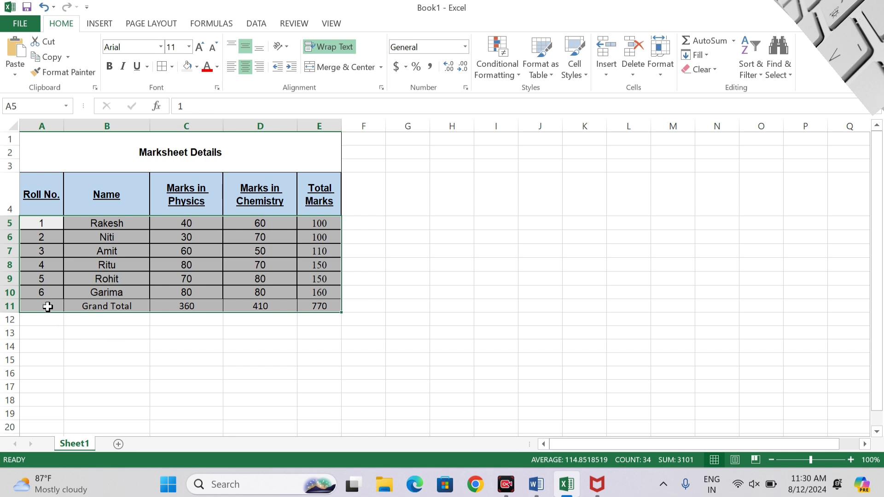
Step: Fill the Grand Total row peach instead of grey
left_click_drag(48, 306, 311, 309)
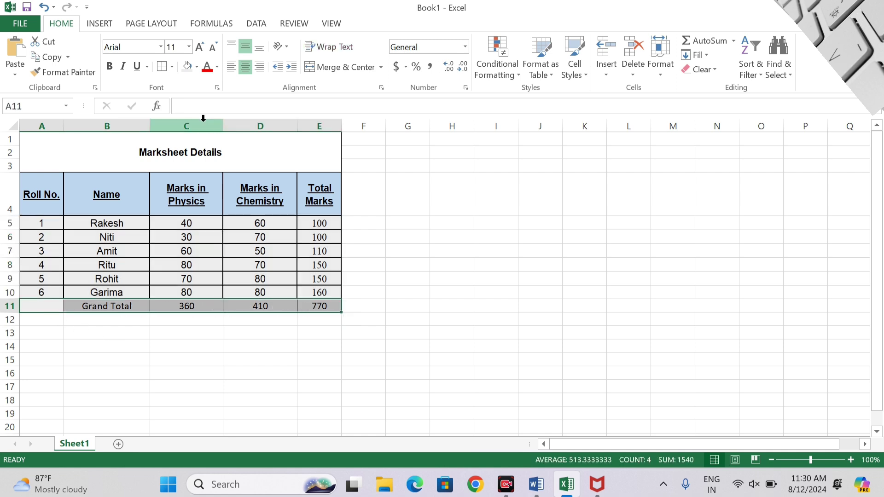
left_click(197, 67)
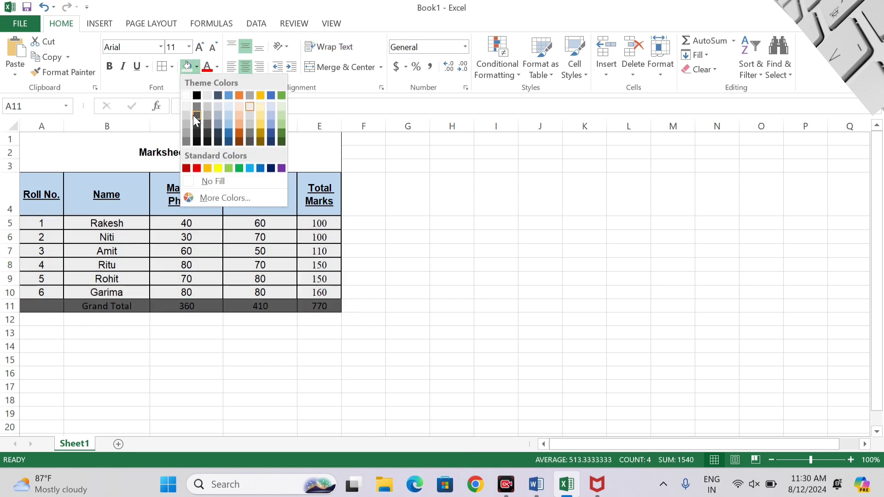
left_click(188, 108)
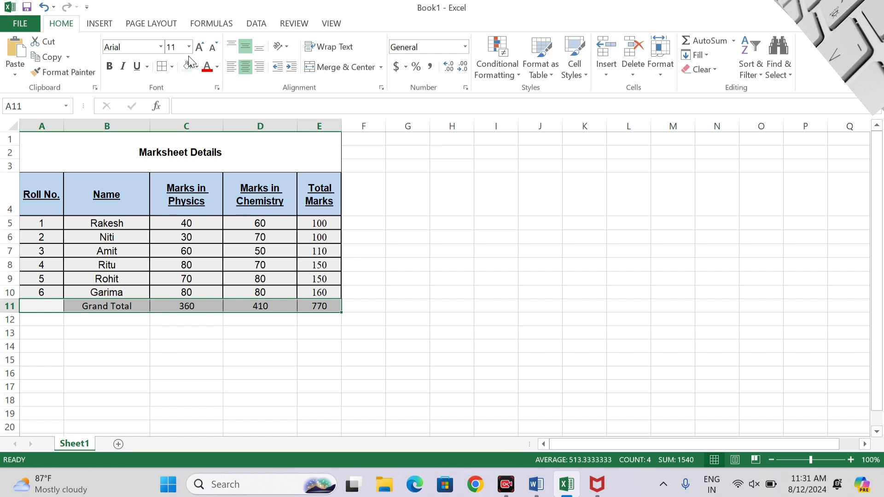
left_click(196, 66)
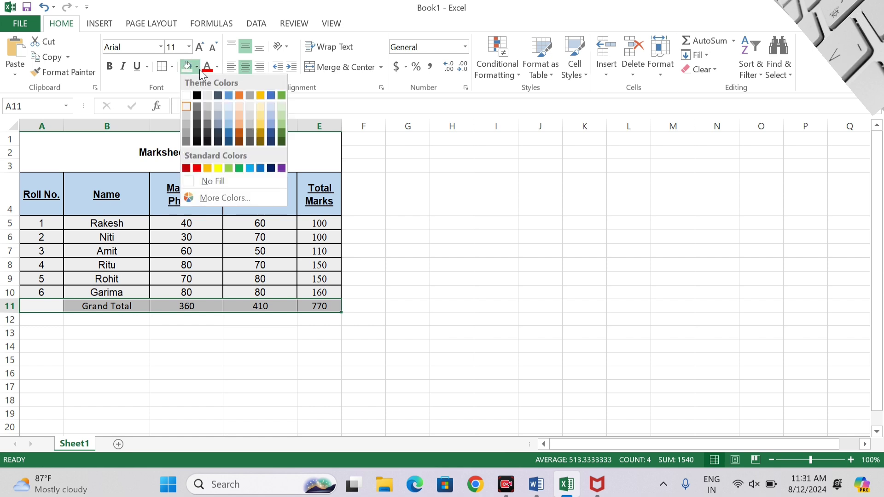
left_click(239, 119)
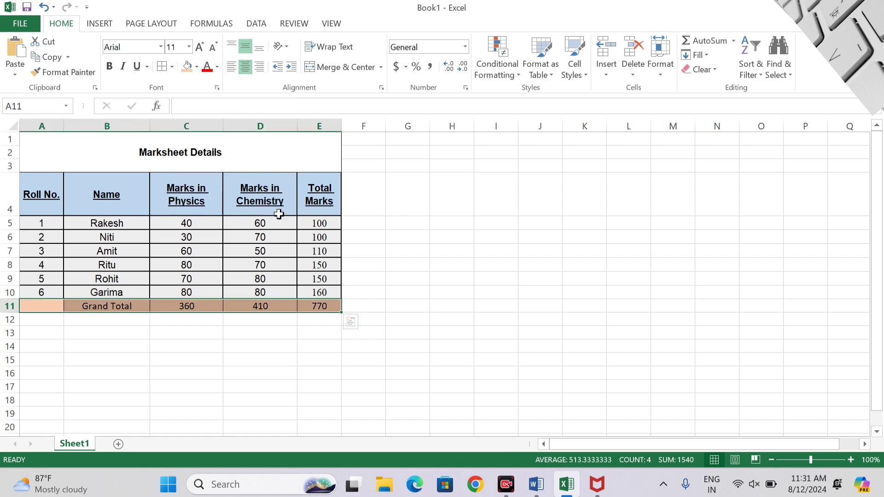
left_click(432, 276)
left_click(194, 156)
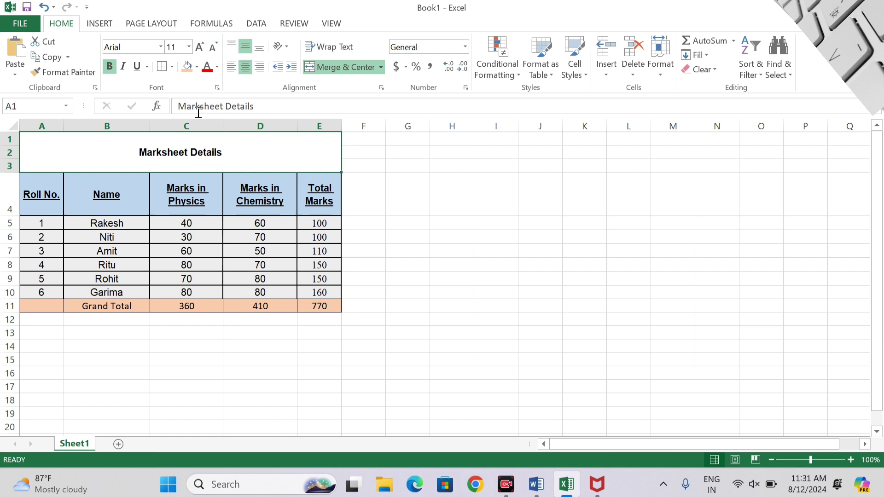
Step: Give the merged 'Marksheet Details' title cell a light blue fill
left_click(197, 68)
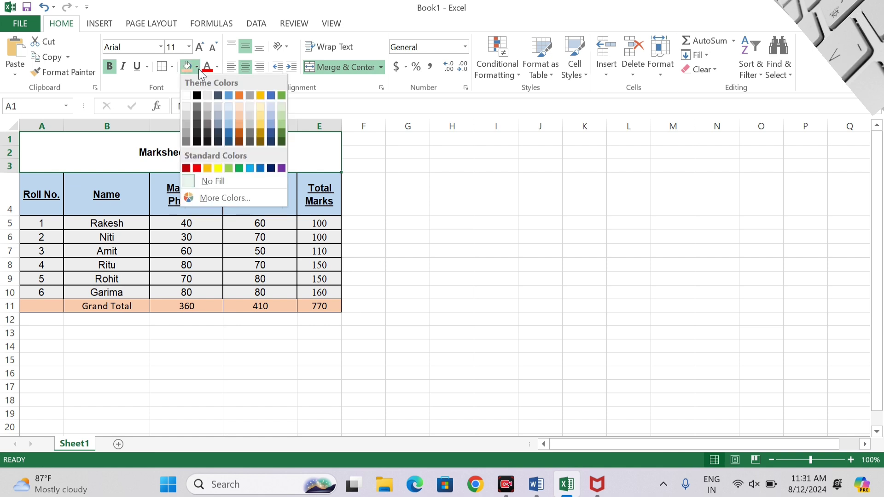
left_click(273, 116)
left_click(427, 236)
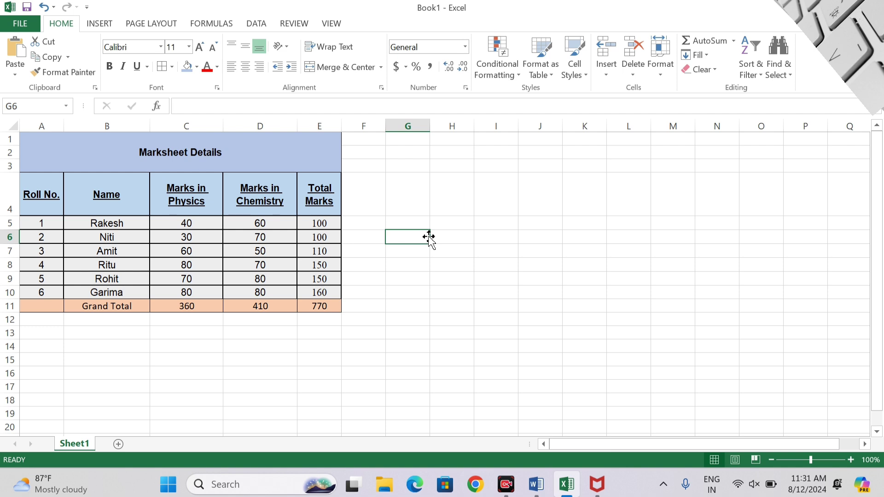
left_click(216, 144)
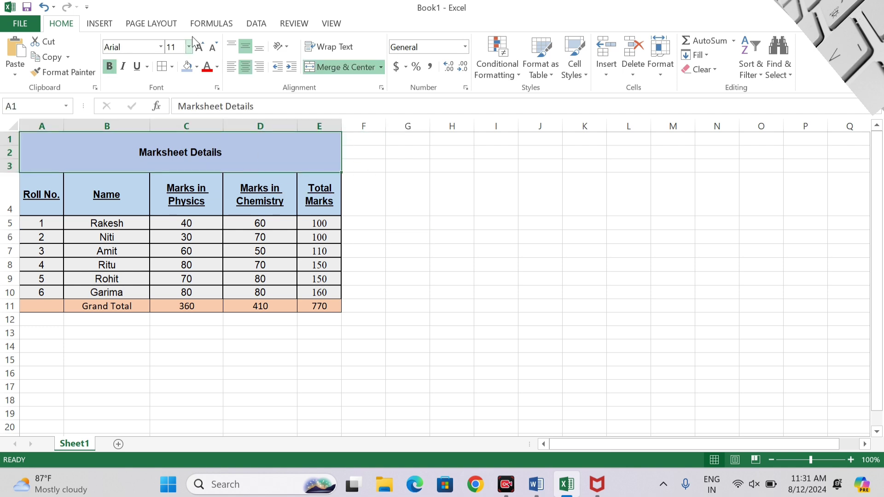
Step: Enlarge the title text to size 26 and colour it red
left_click(203, 49)
double_click(203, 49)
triple_click(203, 49)
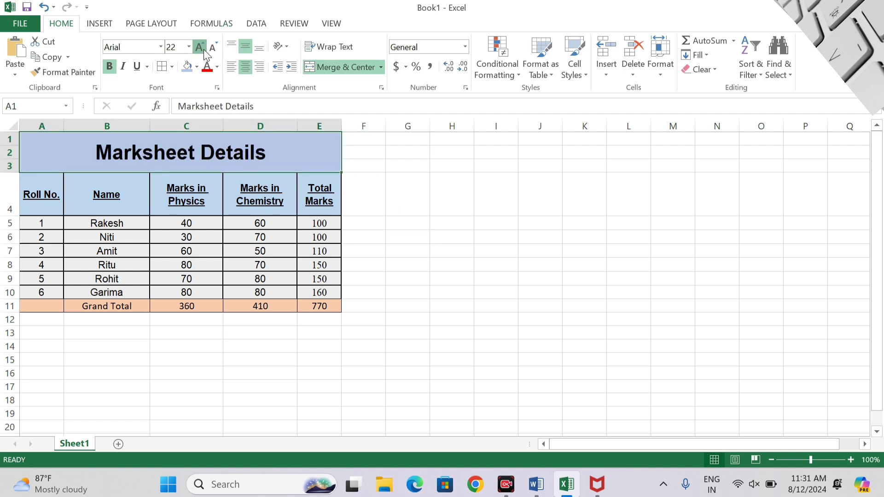
double_click(204, 49)
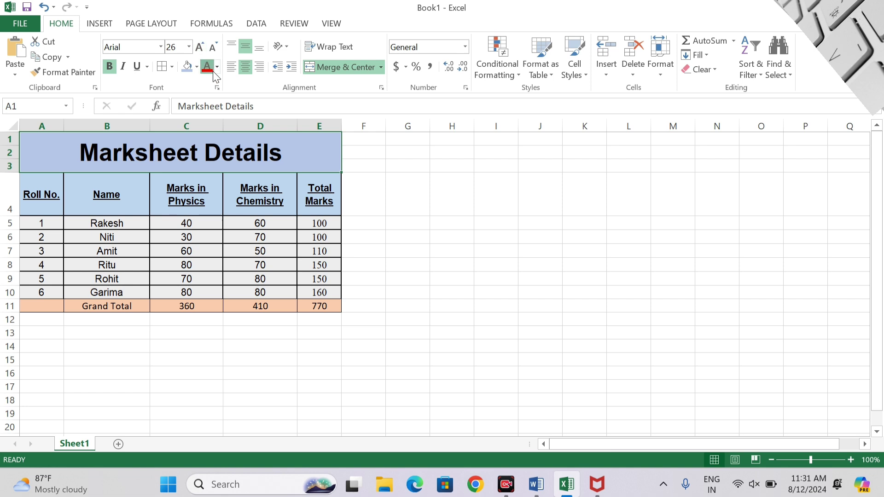
left_click(209, 68)
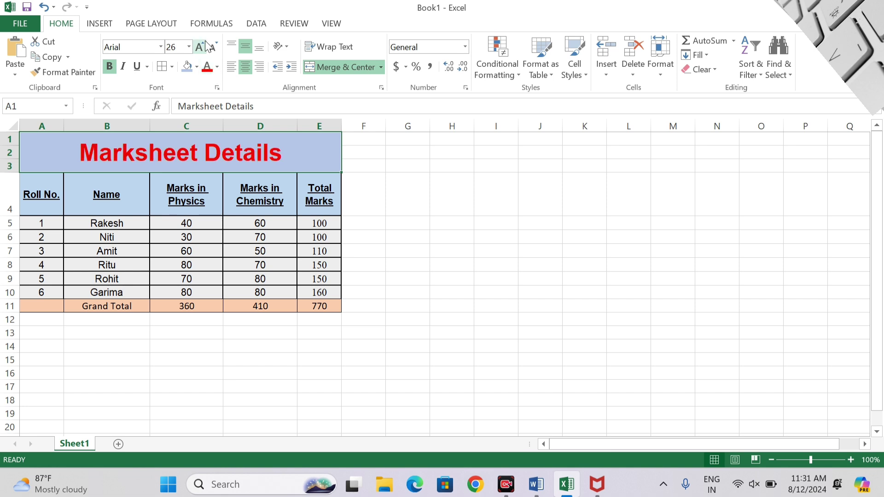
left_click(435, 275)
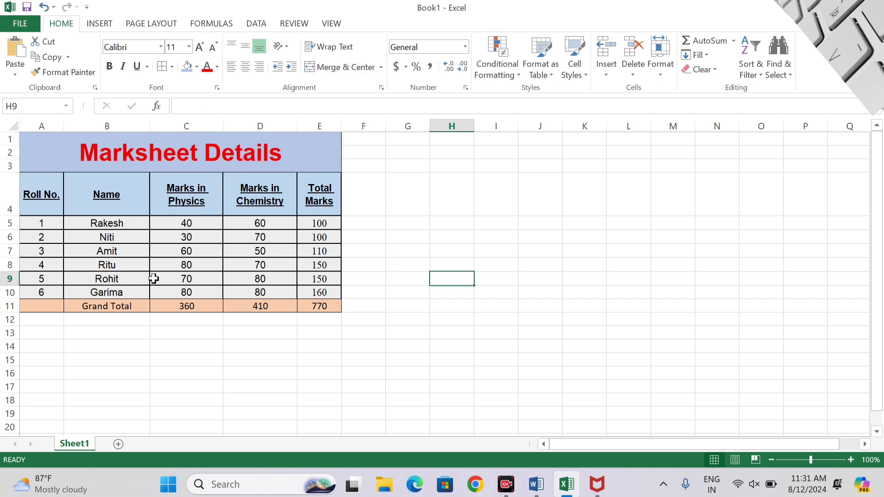